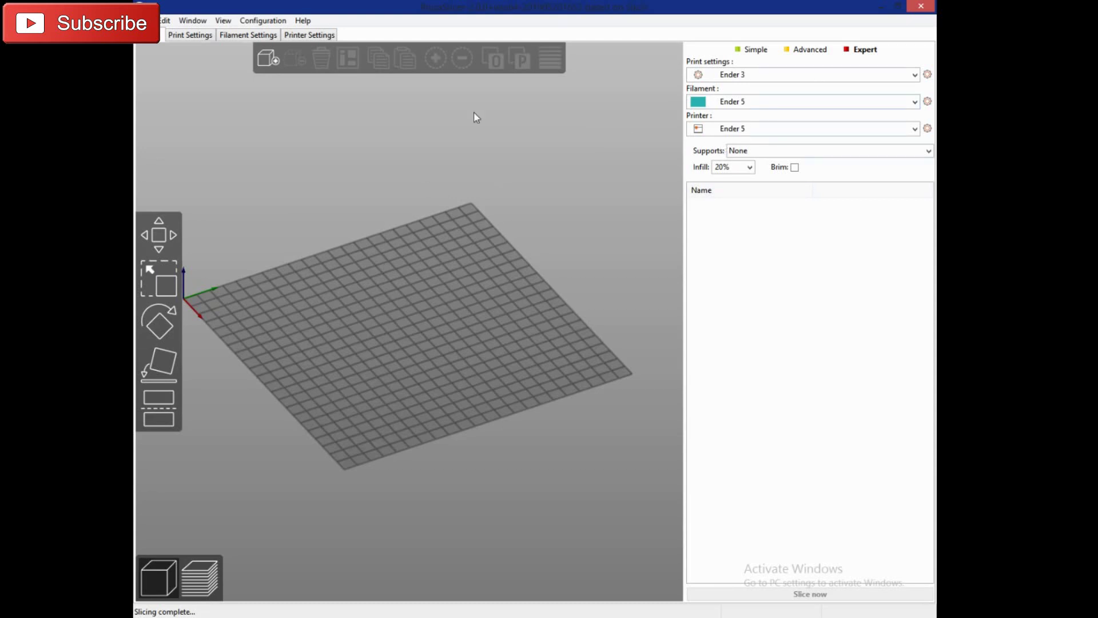
Step: Run the Configuration Wizard and define a custom printer profile named "Creality Ender 3"
{"action": "left_click", "coordinate": [257, 22]}
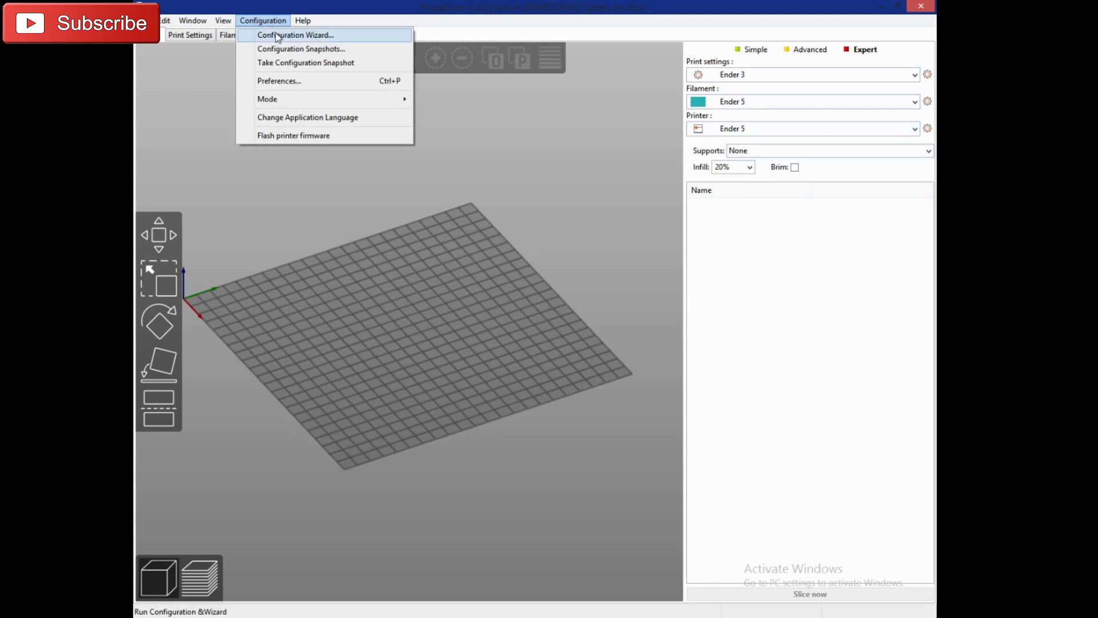
{"action": "left_click", "coordinate": [277, 36]}
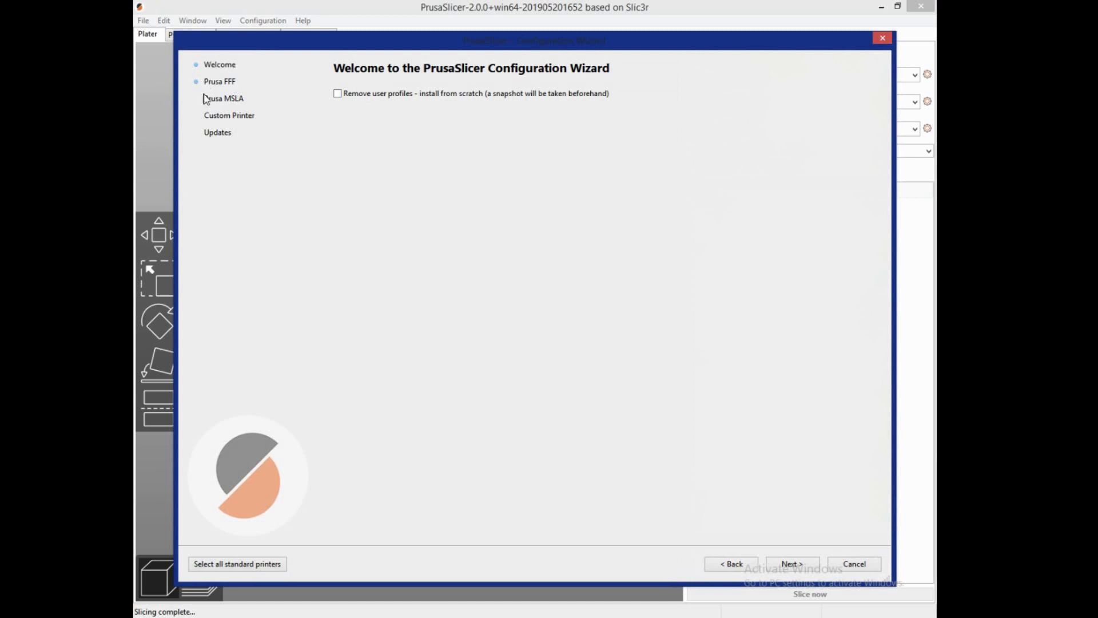
{"action": "left_click", "coordinate": [200, 117]}
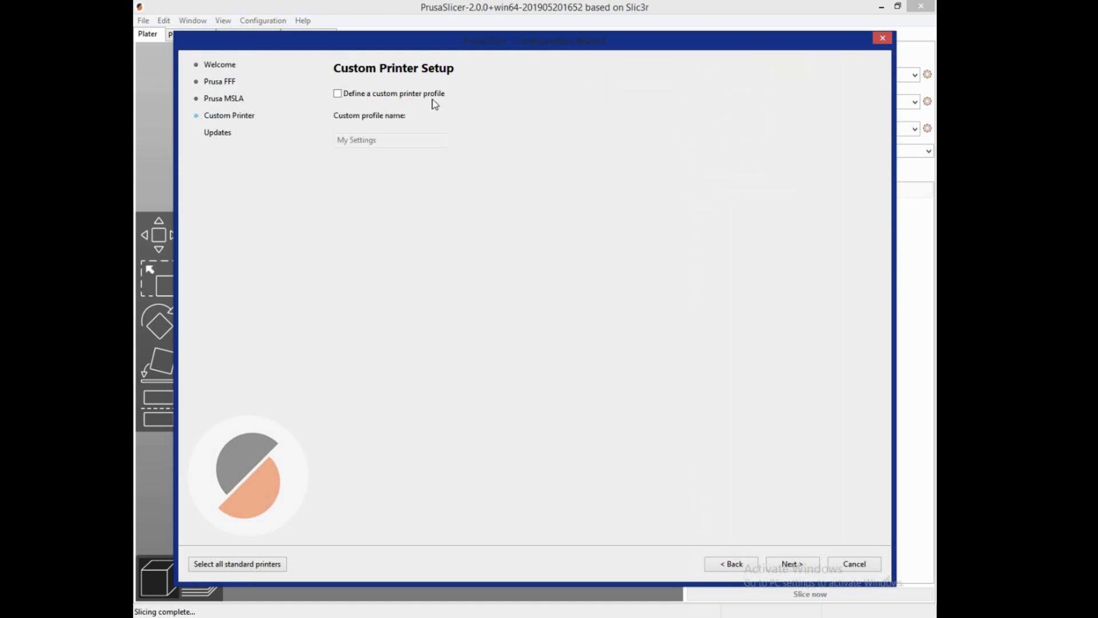
{"action": "left_click", "coordinate": [338, 94]}
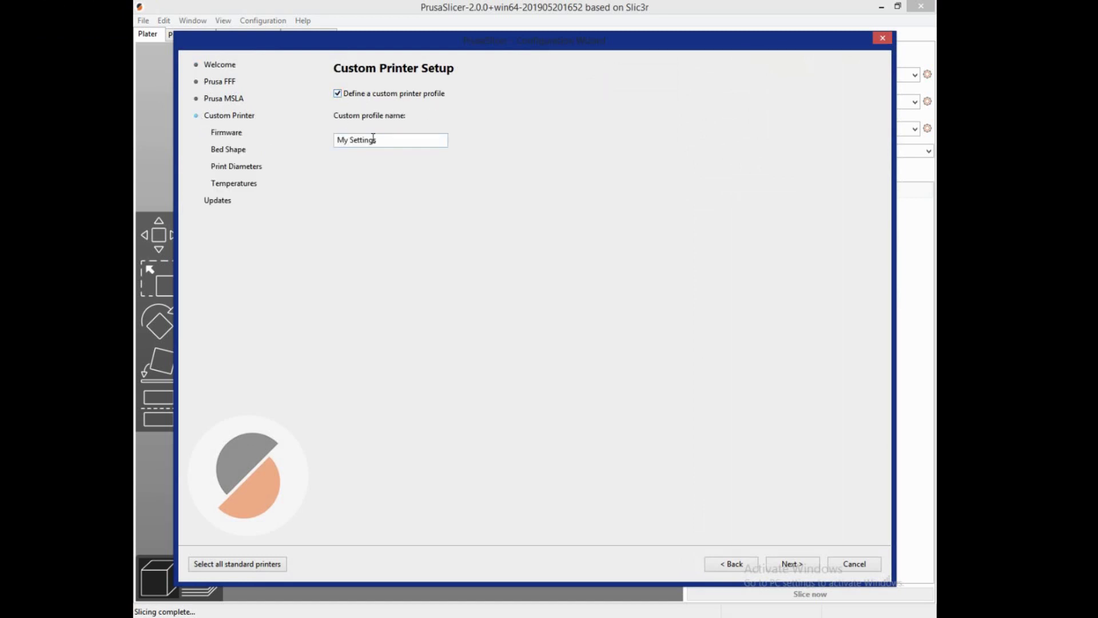
{"action": "left_click_drag", "start_coordinate": [384, 141], "coordinate": [189, 136]}
{"action": "type", "text": "Creality Ender"}
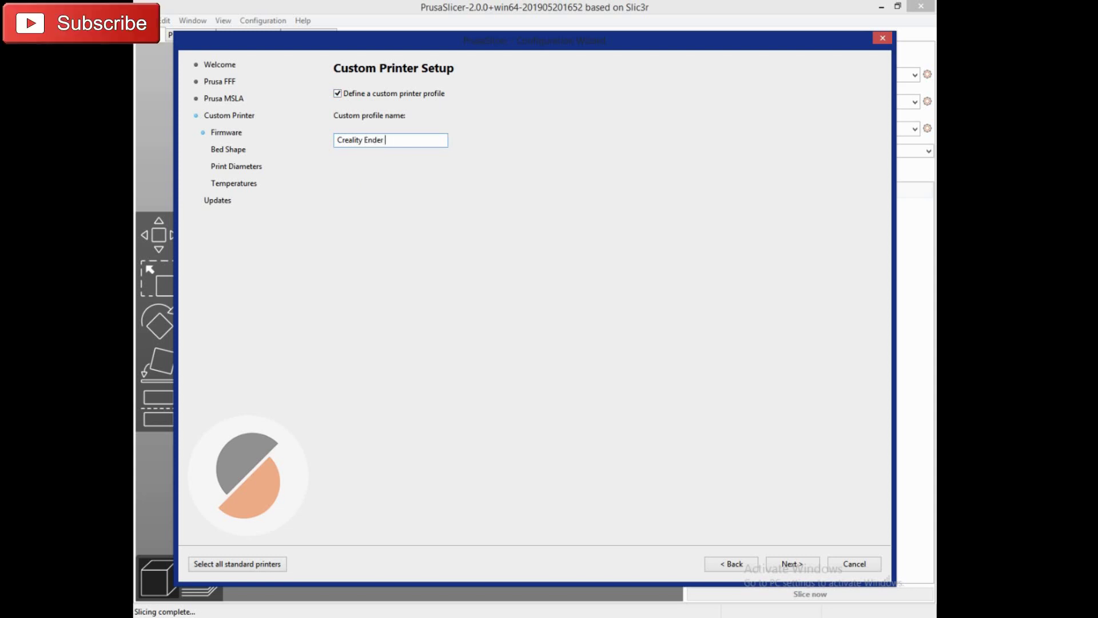
{"action": "type", "text": " 3"}
{"action": "left_click", "coordinate": [792, 564]}
Step: Choose Marlin as the firmware type for the custom printer and continue to the bed shape settings
{"action": "left_click", "coordinate": [380, 162]}
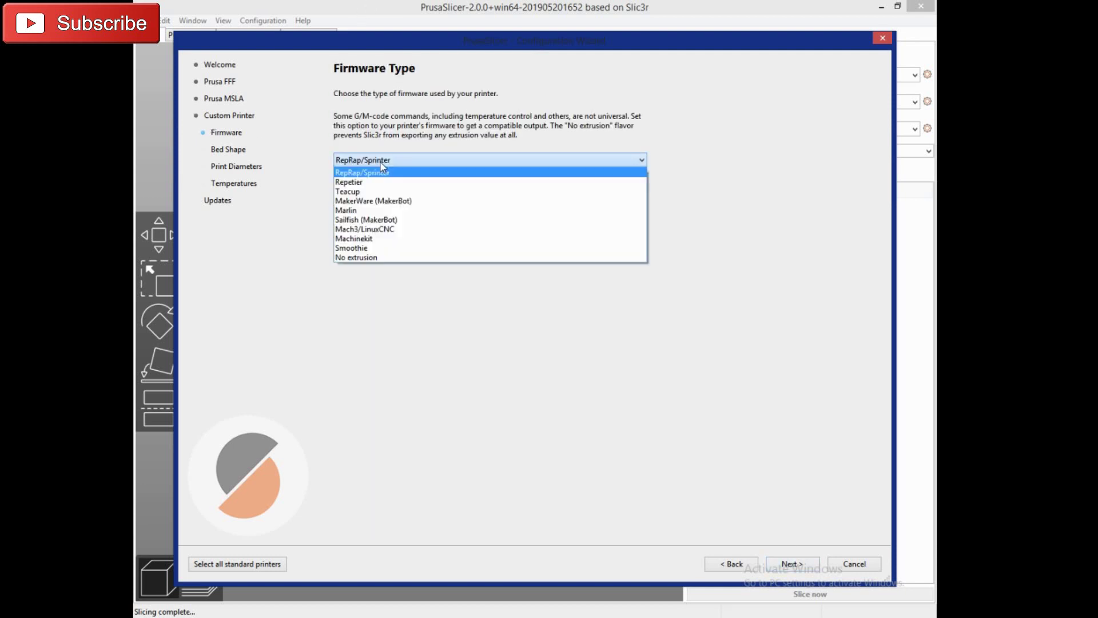
{"action": "left_click", "coordinate": [377, 211]}
{"action": "left_click", "coordinate": [808, 568]}
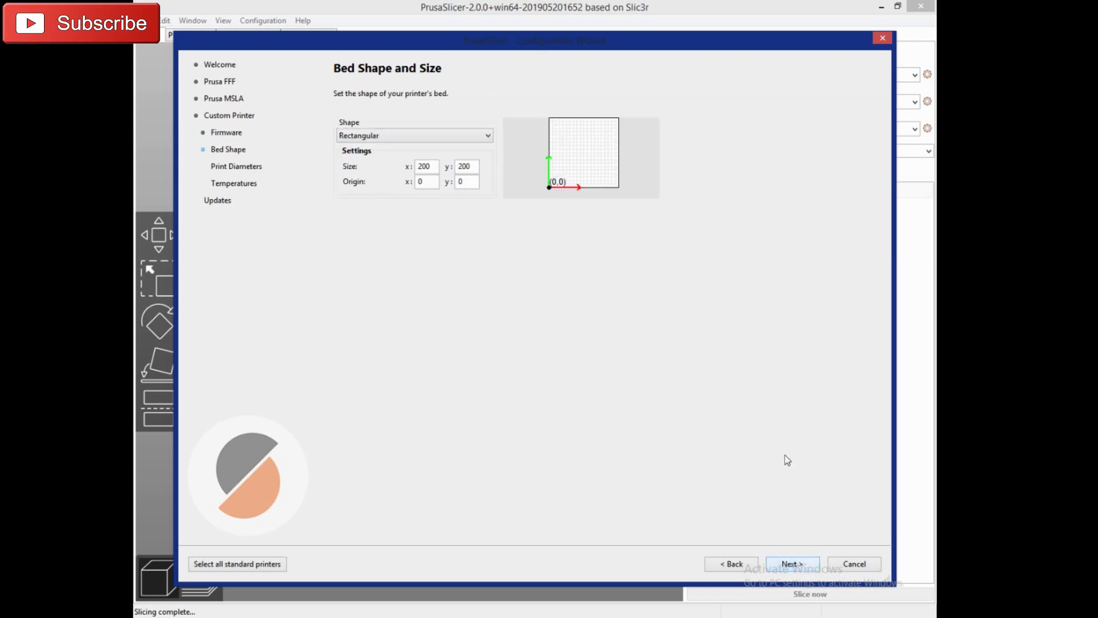
Step: Set the rectangular bed size to 220 by 220 and accept the default nozzle and filament diameters
{"action": "double_click", "coordinate": [429, 165]}
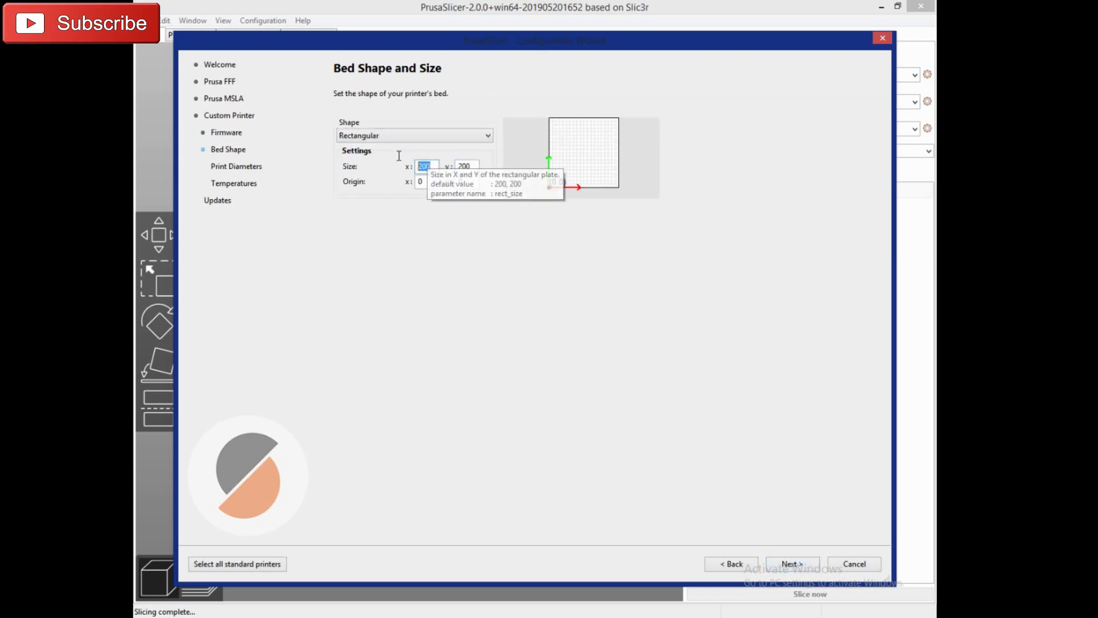
{"action": "type", "text": "220"}
{"action": "key", "text": "Tab"}
{"action": "type", "text": "220"}
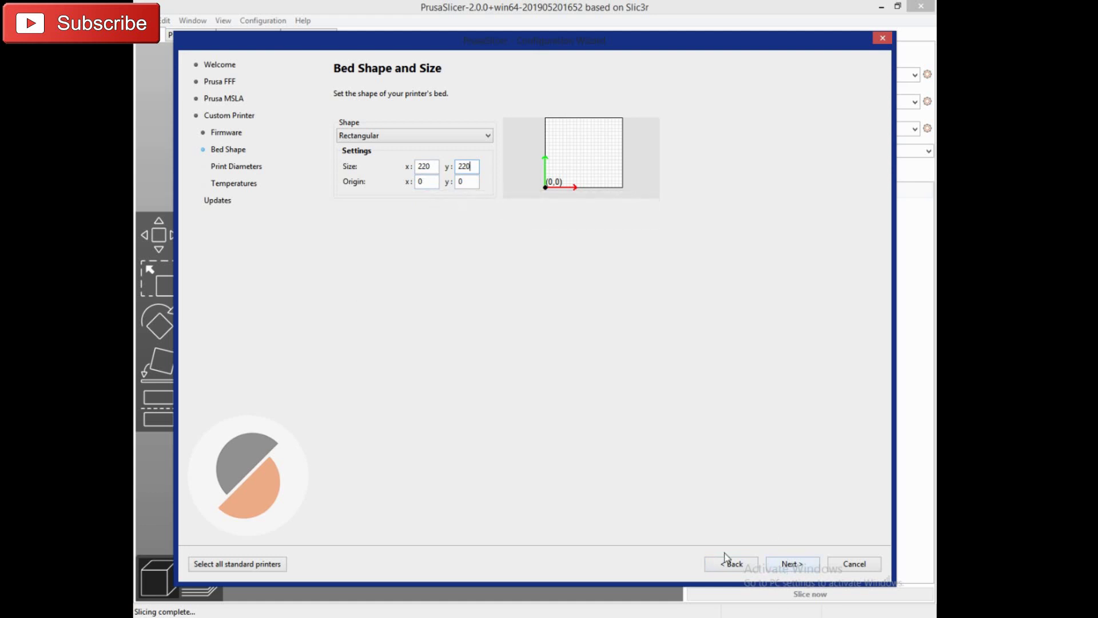
{"action": "left_click", "coordinate": [792, 564]}
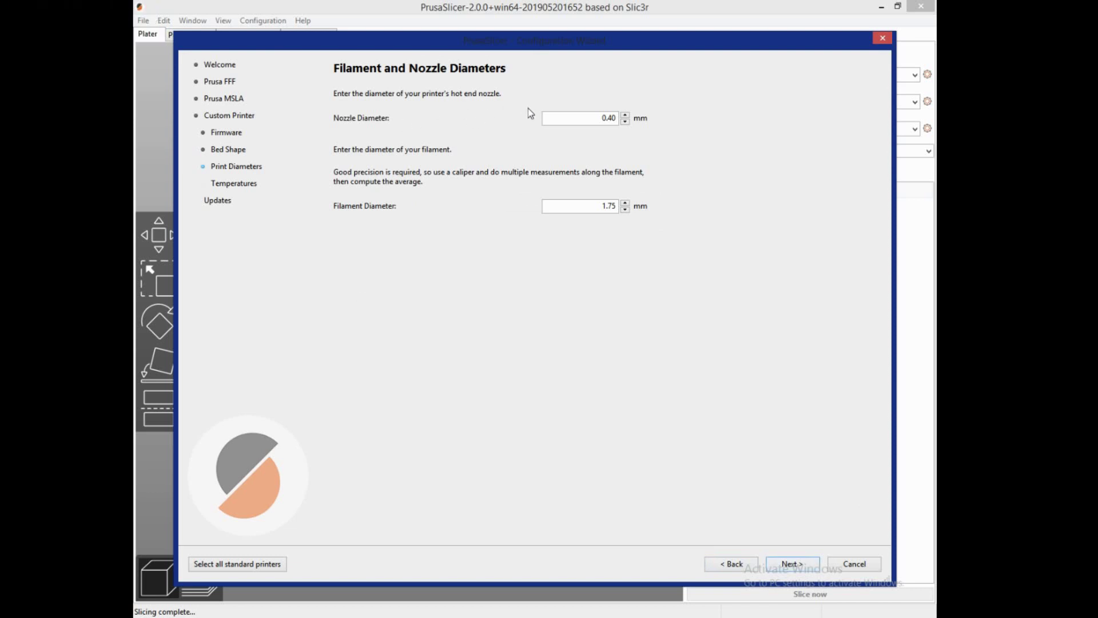
{"action": "left_click", "coordinate": [791, 563]}
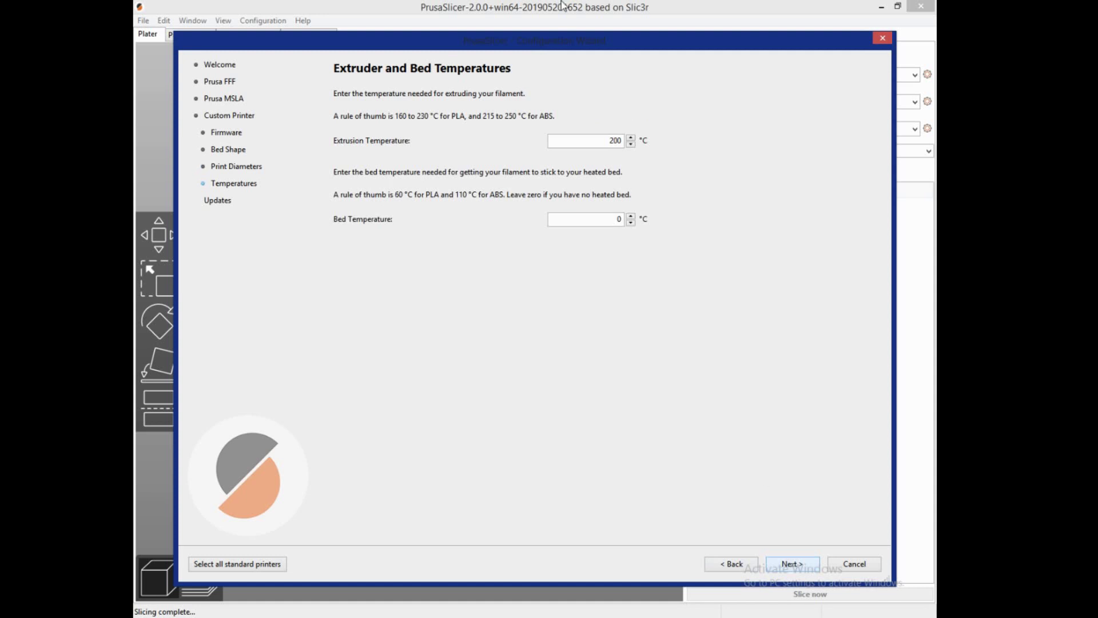
Step: Set the extrusion temperature to 210 °C and the bed temperature to 60 °C, and finish the wizard with the default update options
{"action": "double_click", "coordinate": [612, 142]}
{"action": "type", "text": "210"}
{"action": "double_click", "coordinate": [617, 220]}
{"action": "type", "text": "60"}
{"action": "left_click", "coordinate": [781, 567]}
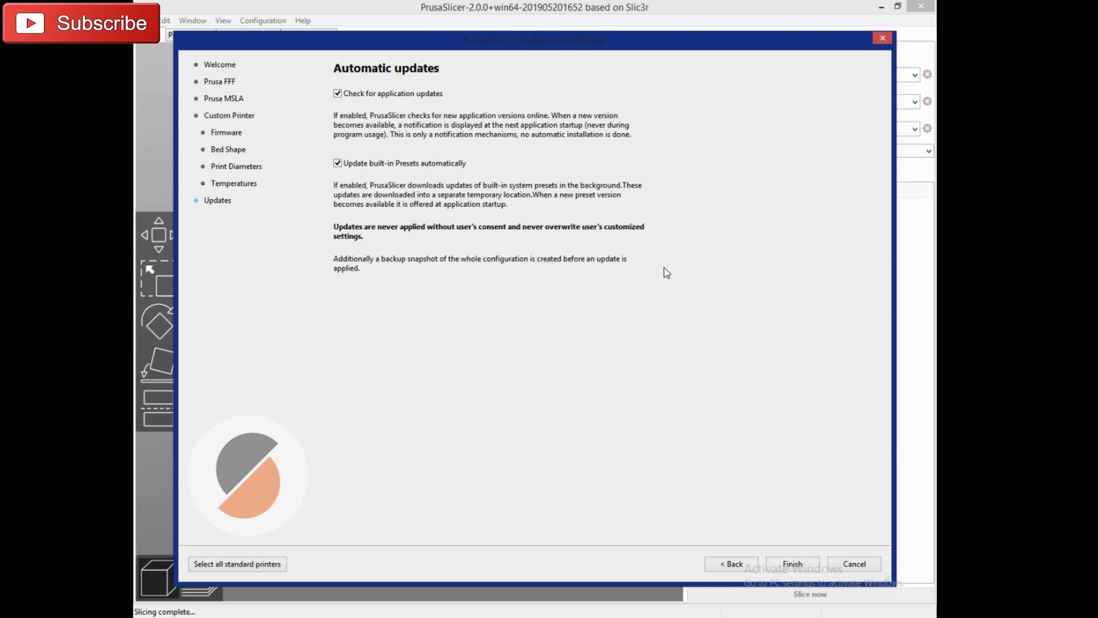
{"action": "left_click", "coordinate": [793, 565]}
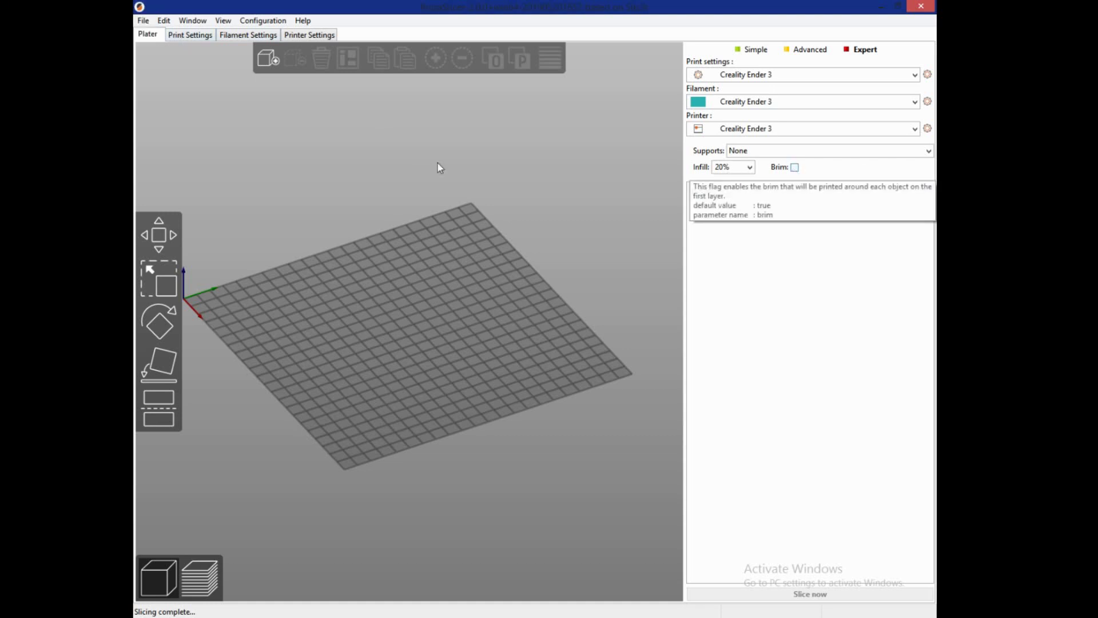
Step: Enable support material generation in the print settings and set the support interface layers to 1
{"action": "left_click", "coordinate": [194, 36]}
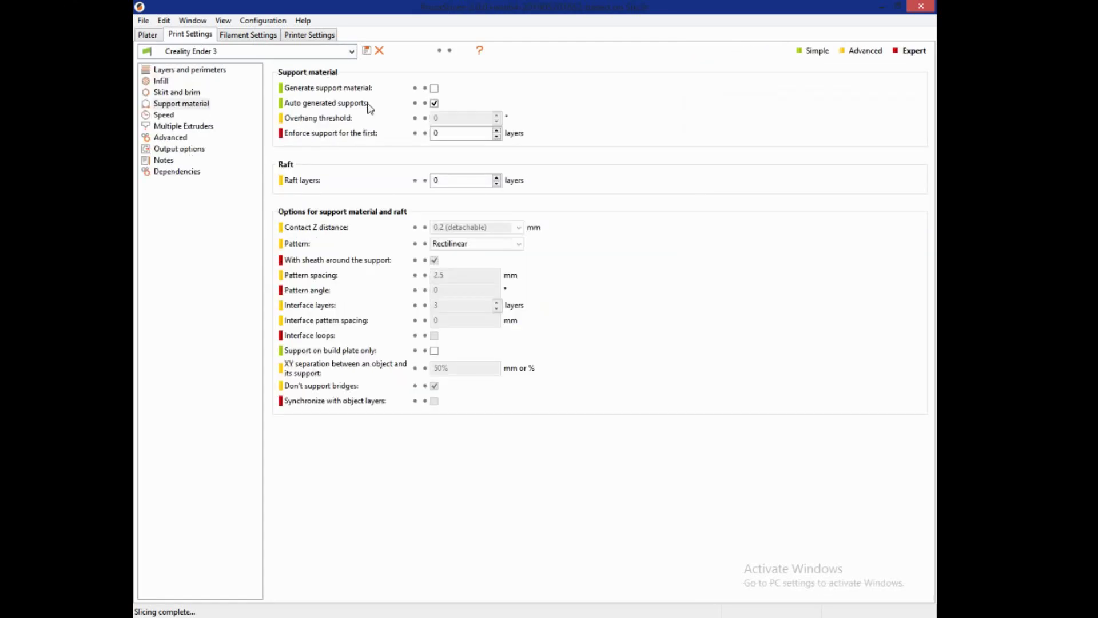
{"action": "mouse_move", "coordinate": [444, 182]}
{"action": "mouse_move", "coordinate": [399, 104]}
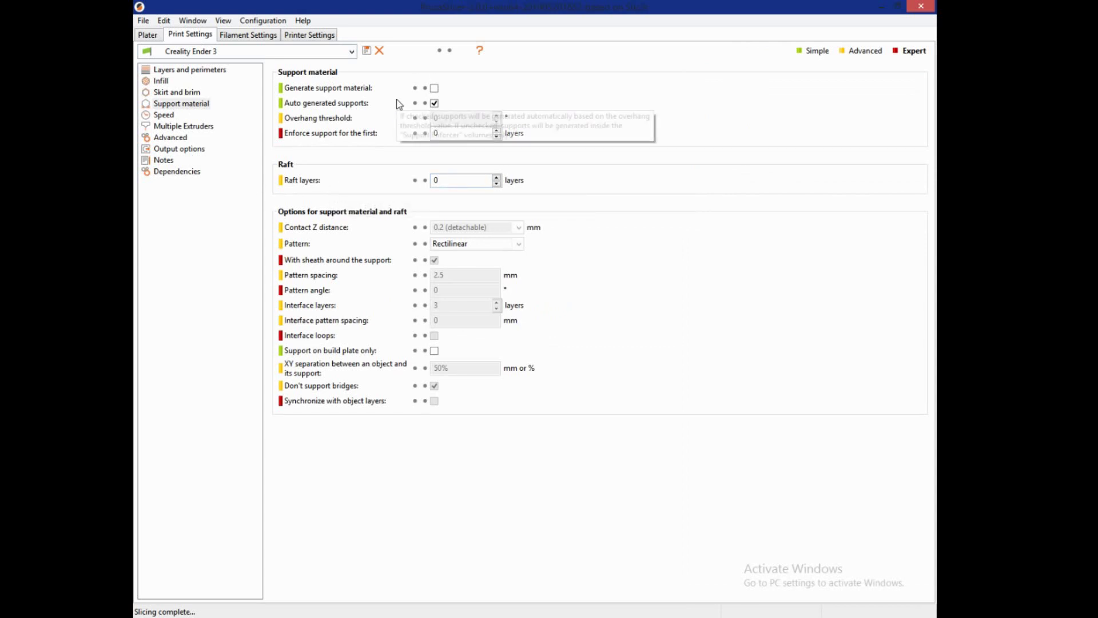
{"action": "left_click", "coordinate": [434, 89]}
{"action": "mouse_move", "coordinate": [448, 120]}
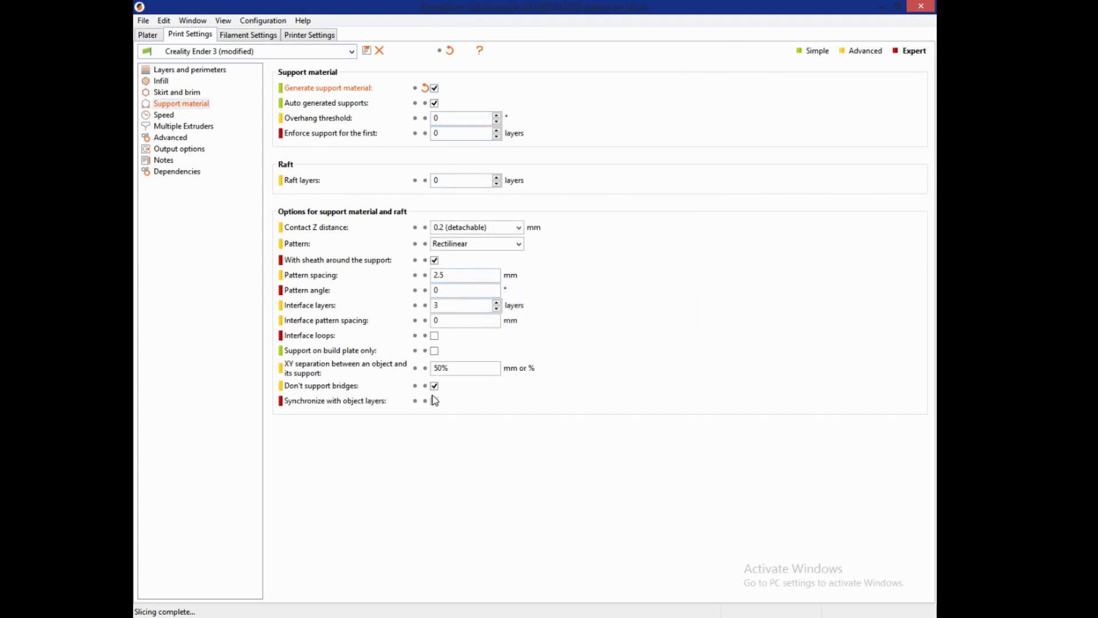
{"action": "double_click", "coordinate": [443, 305]}
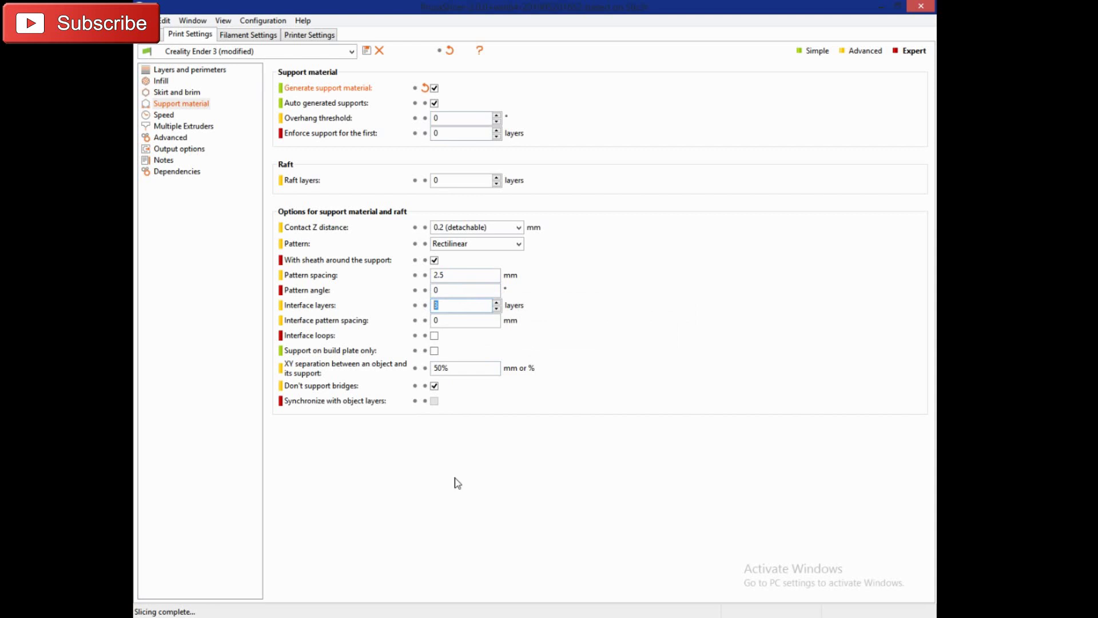
{"action": "type", "text": "1"}
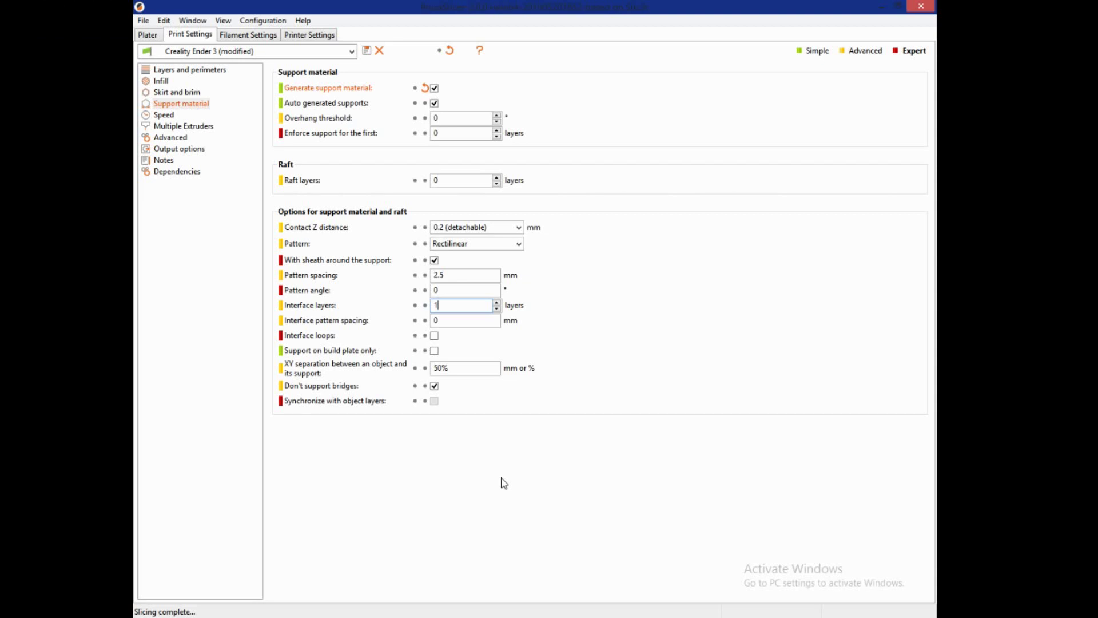
Step: Set the support pattern spacing to 4 mm and save the print settings as Creality Ender 3
{"action": "left_click", "coordinate": [451, 275]}
{"action": "type", "text": "4"}
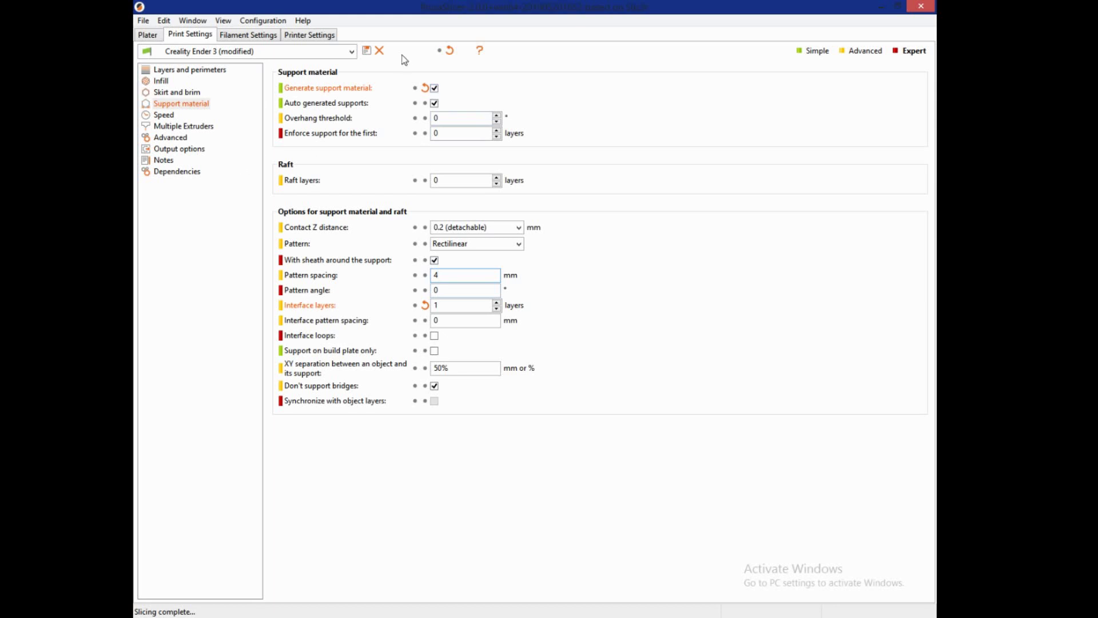
{"action": "left_click", "coordinate": [367, 51]}
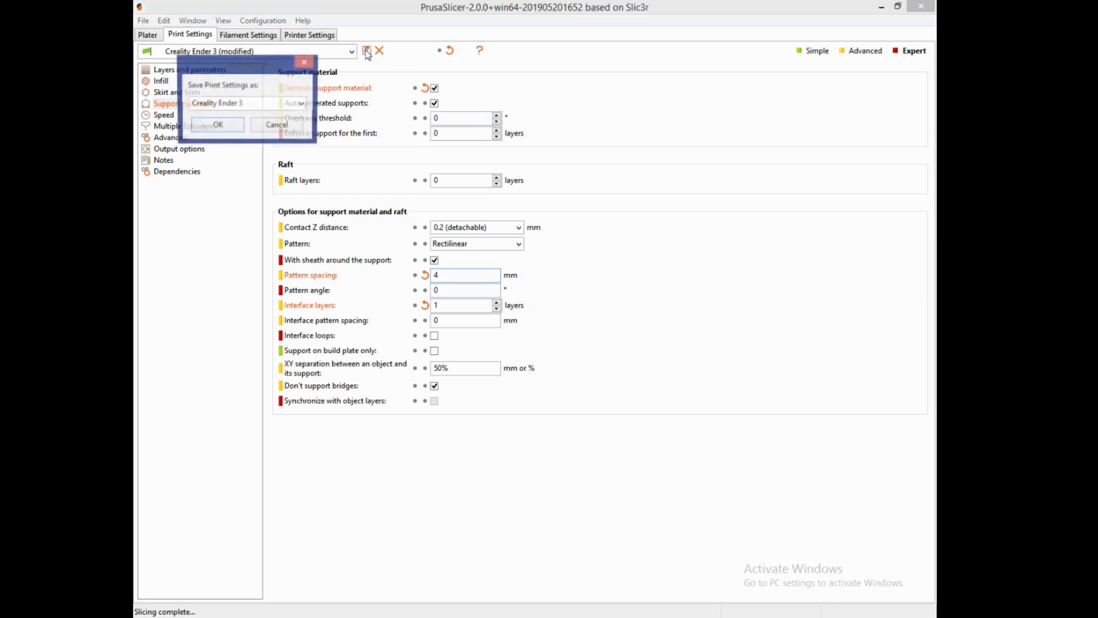
{"action": "left_click", "coordinate": [211, 125]}
Step: Set the layer height to 0.16 mm and the first layer height to 0.20 mm
{"action": "left_click", "coordinate": [194, 69]}
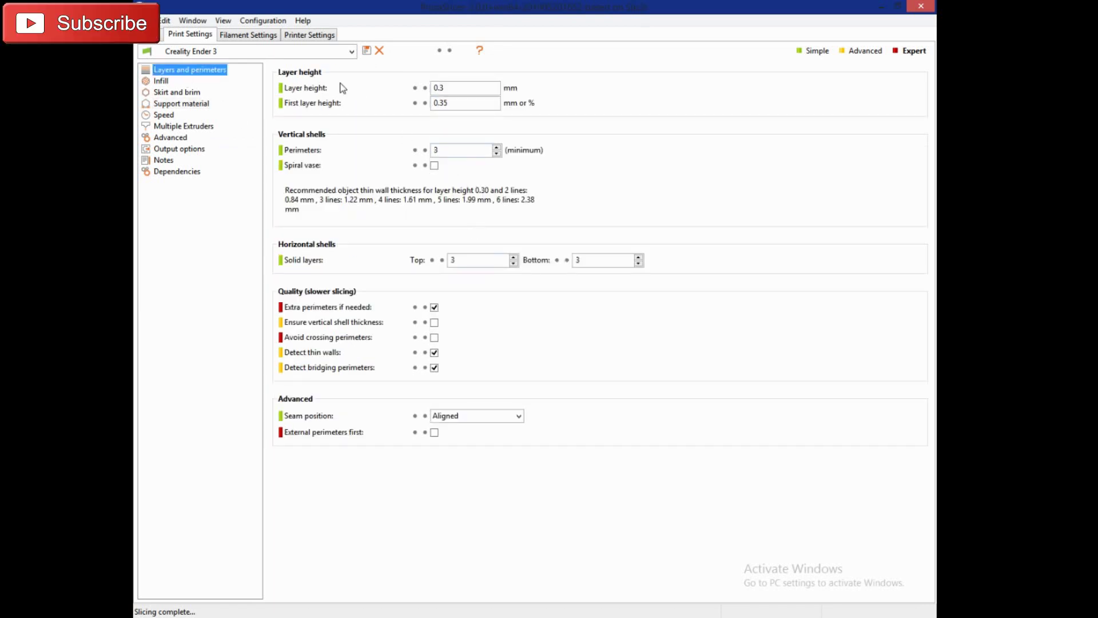
{"action": "left_click_drag", "start_coordinate": [454, 86], "coordinate": [386, 85]}
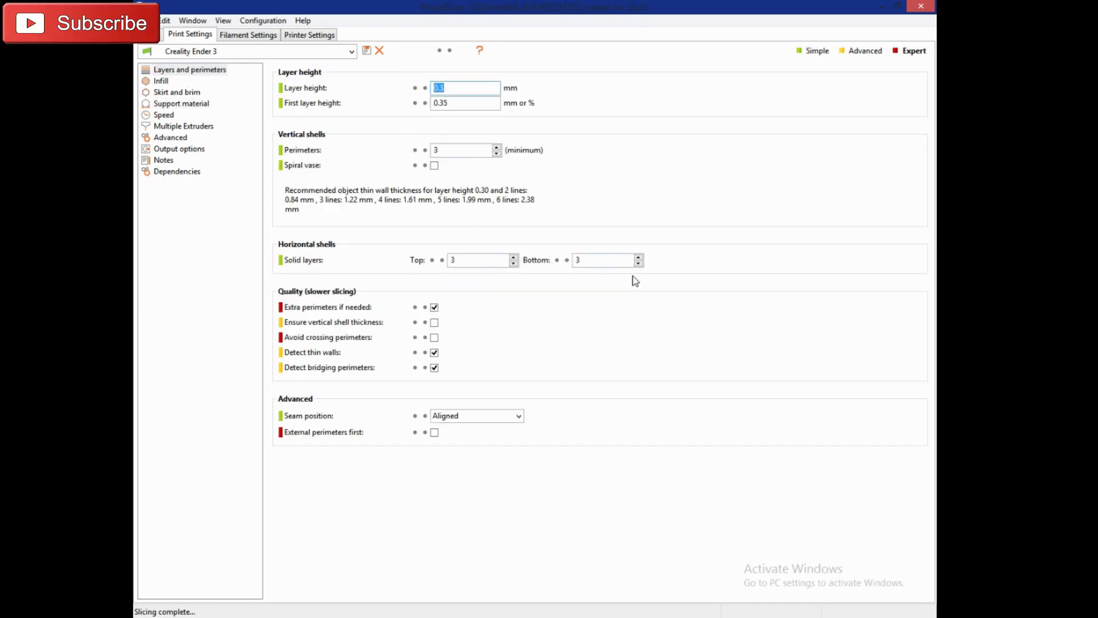
{"action": "type", "text": "0.16"}
{"action": "double_click", "coordinate": [448, 104]}
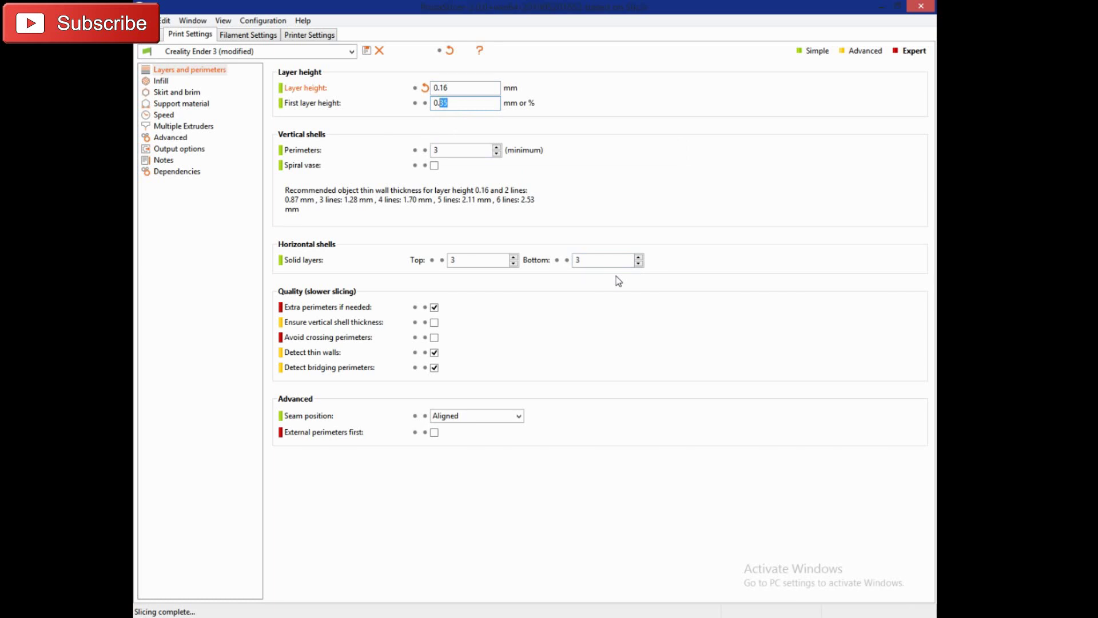
{"action": "type", "text": "20"}
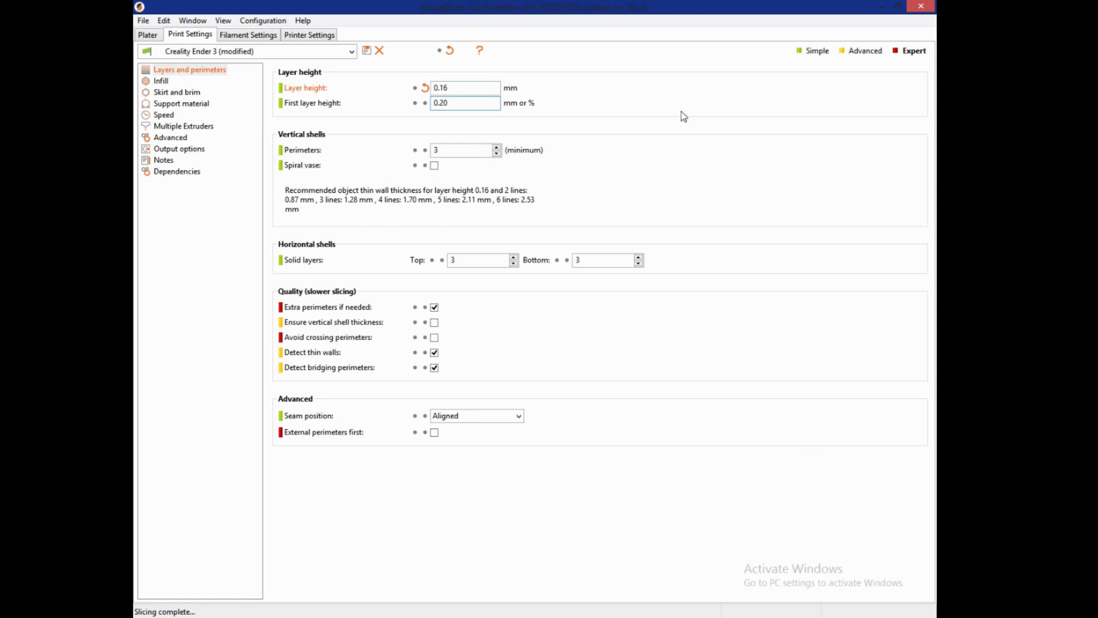
Step: Set the seam position for the perimeters to Rear
{"action": "mouse_move", "coordinate": [436, 168]}
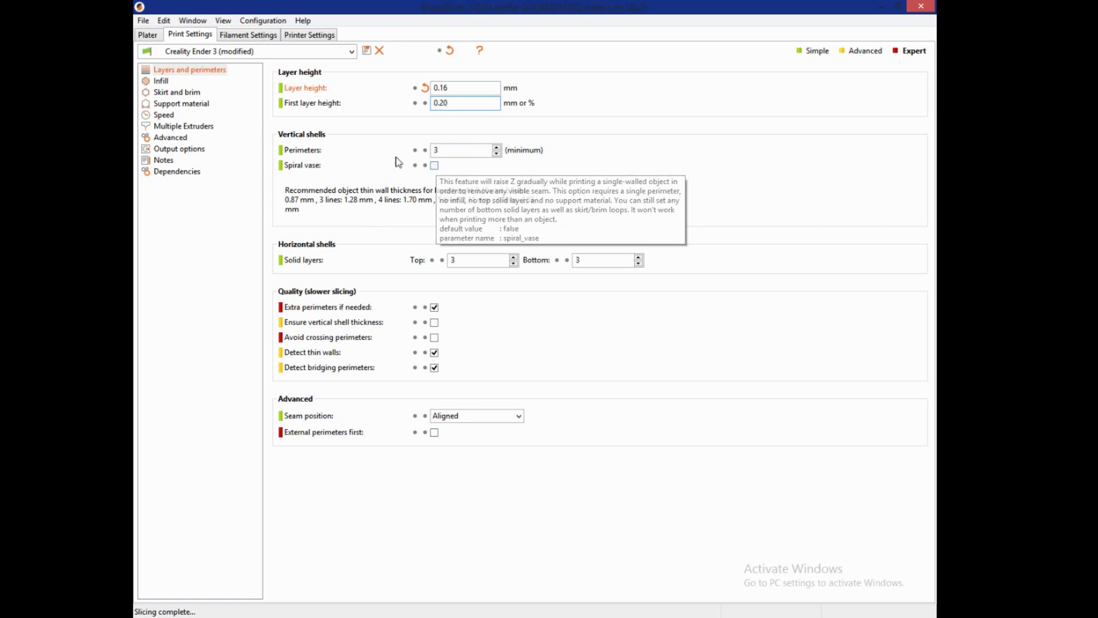
{"action": "mouse_move", "coordinate": [470, 150]}
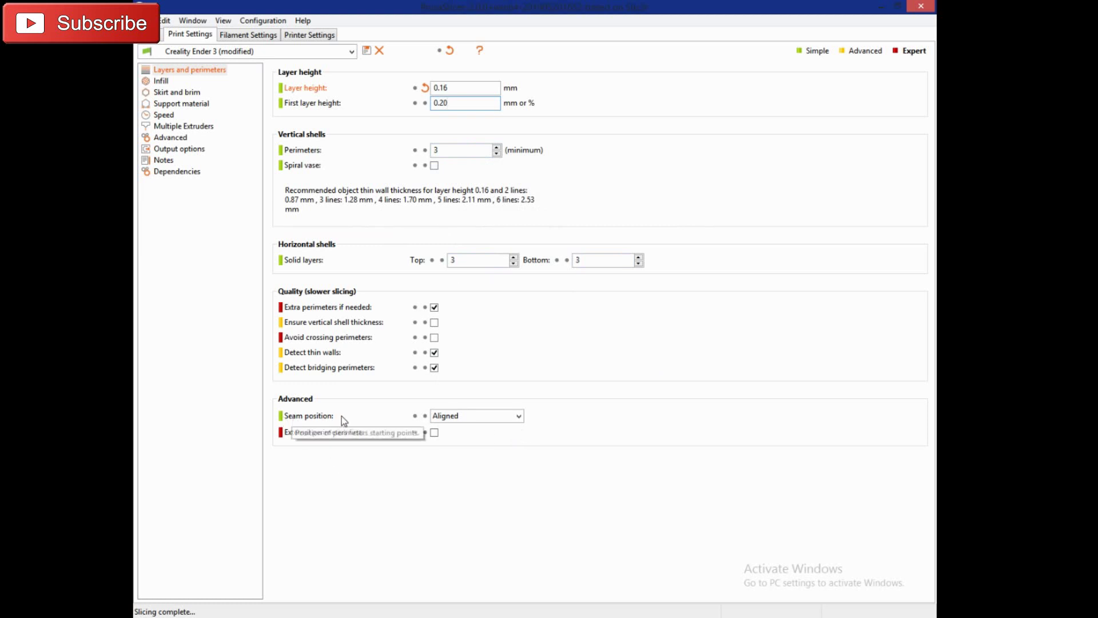
{"action": "left_click", "coordinate": [518, 416]}
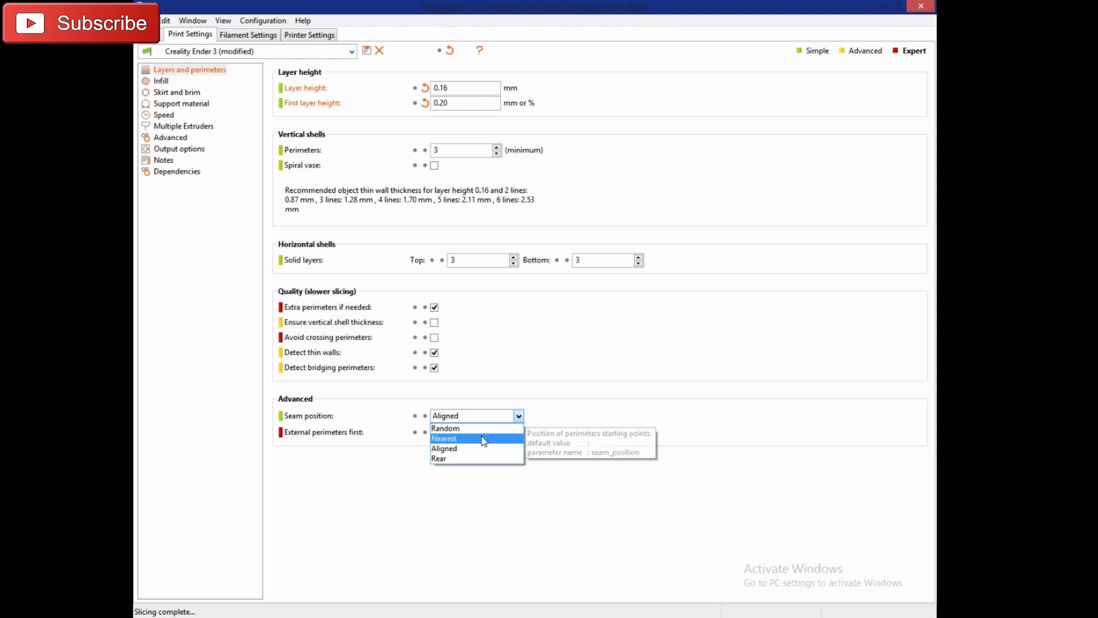
{"action": "left_click", "coordinate": [448, 459]}
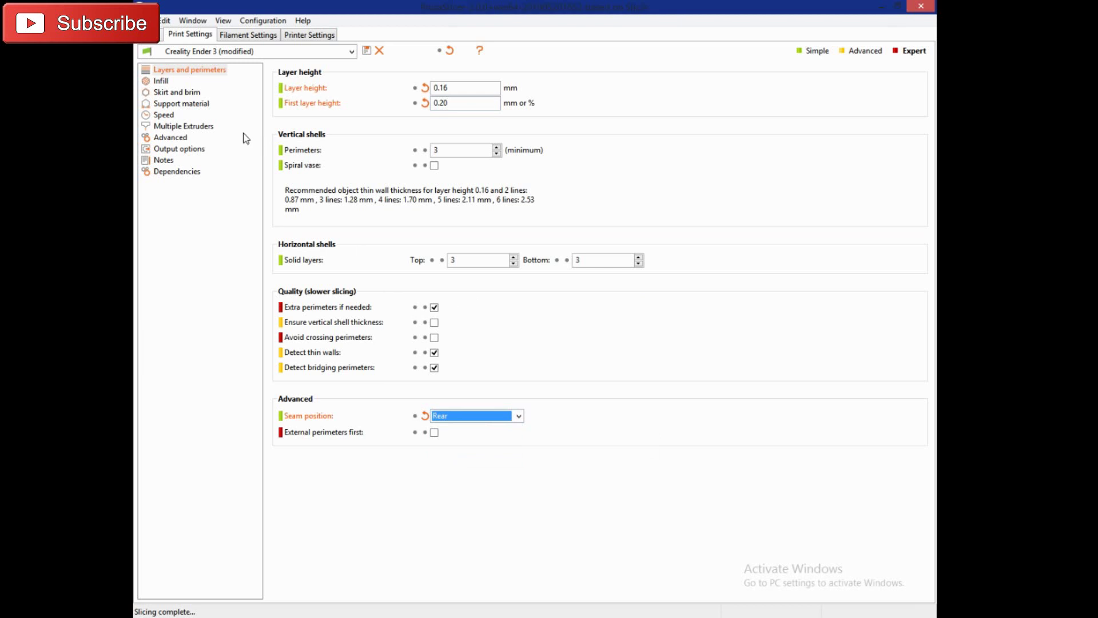
Step: Set the minimum number of skirt loops to 3
{"action": "left_click", "coordinate": [170, 107]}
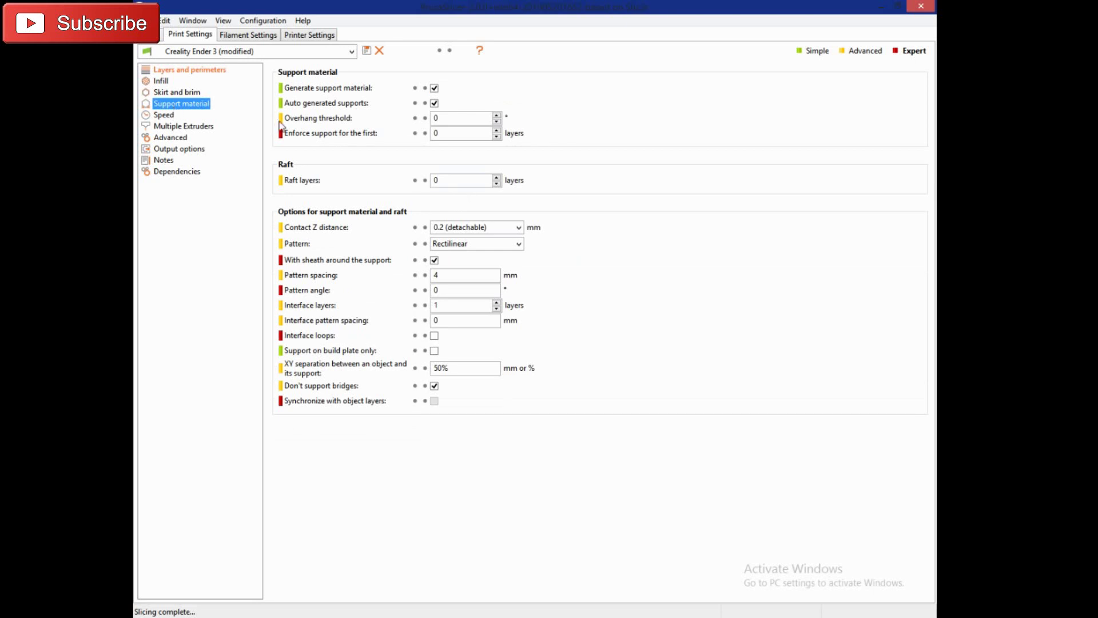
{"action": "left_click", "coordinate": [169, 94]}
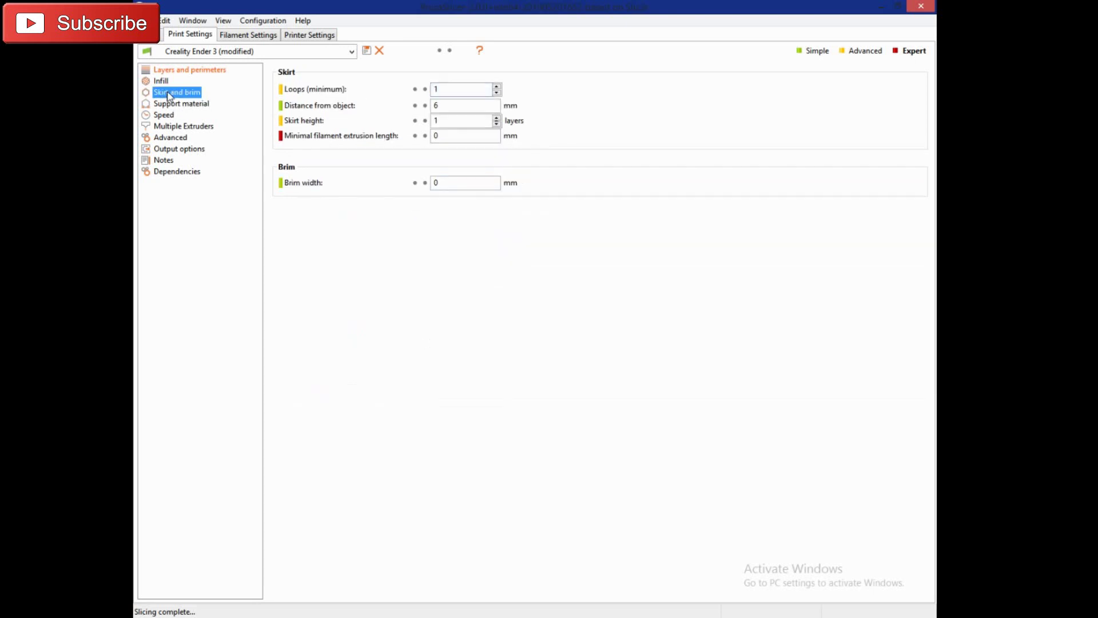
{"action": "double_click", "coordinate": [437, 90]}
{"action": "type", "text": "3"}
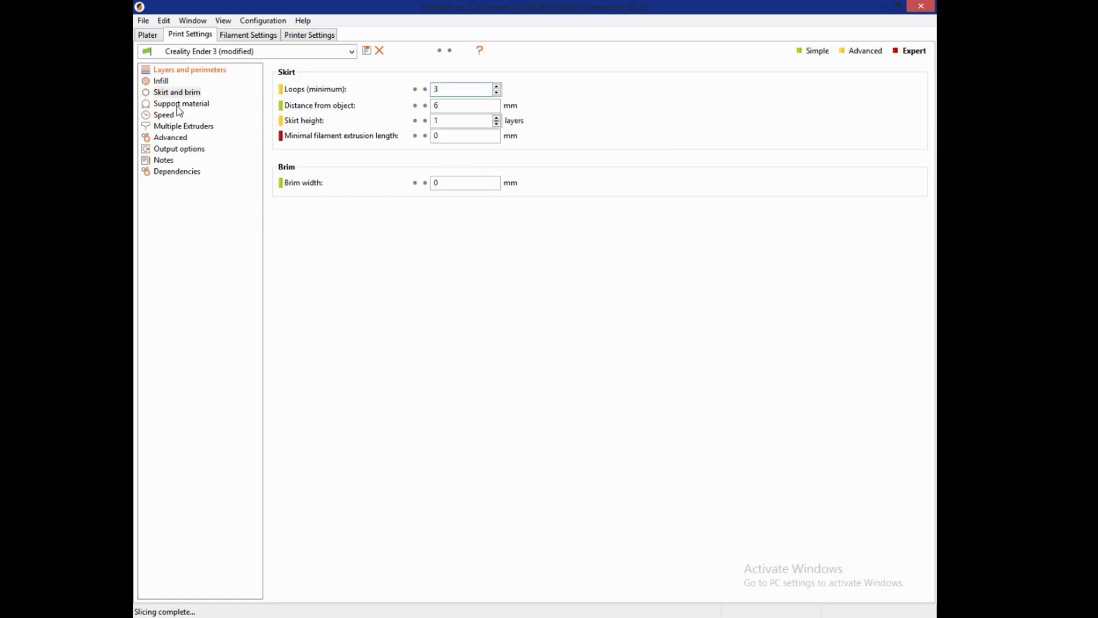
Step: Set the infill's fill pattern to Gyroid and save the print settings as Creality Ender 3
{"action": "left_click", "coordinate": [160, 81]}
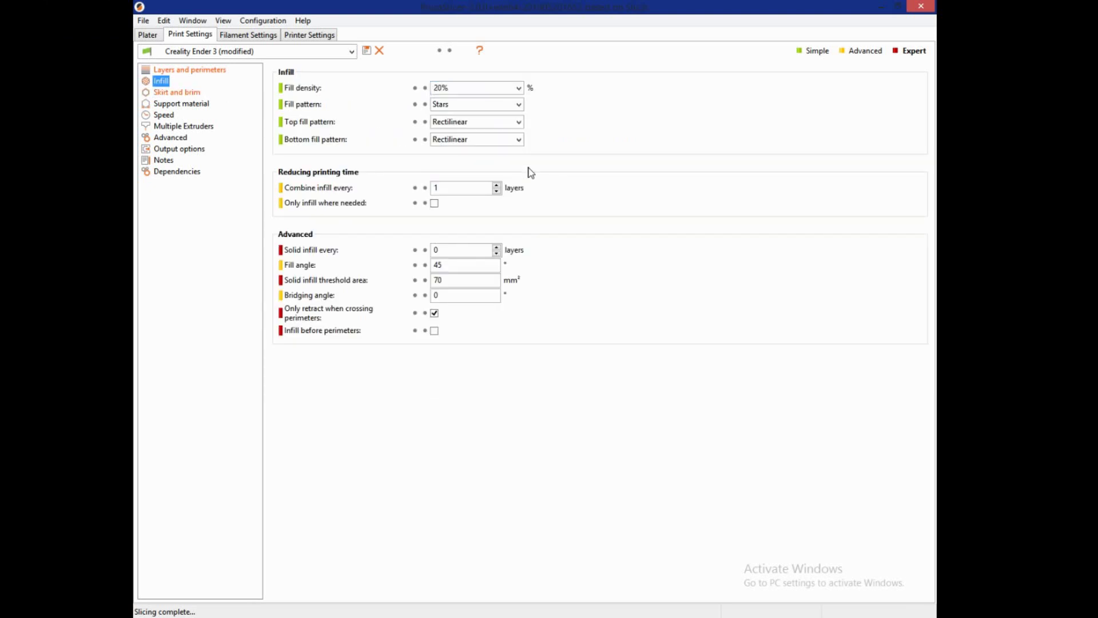
{"action": "left_click", "coordinate": [519, 104]}
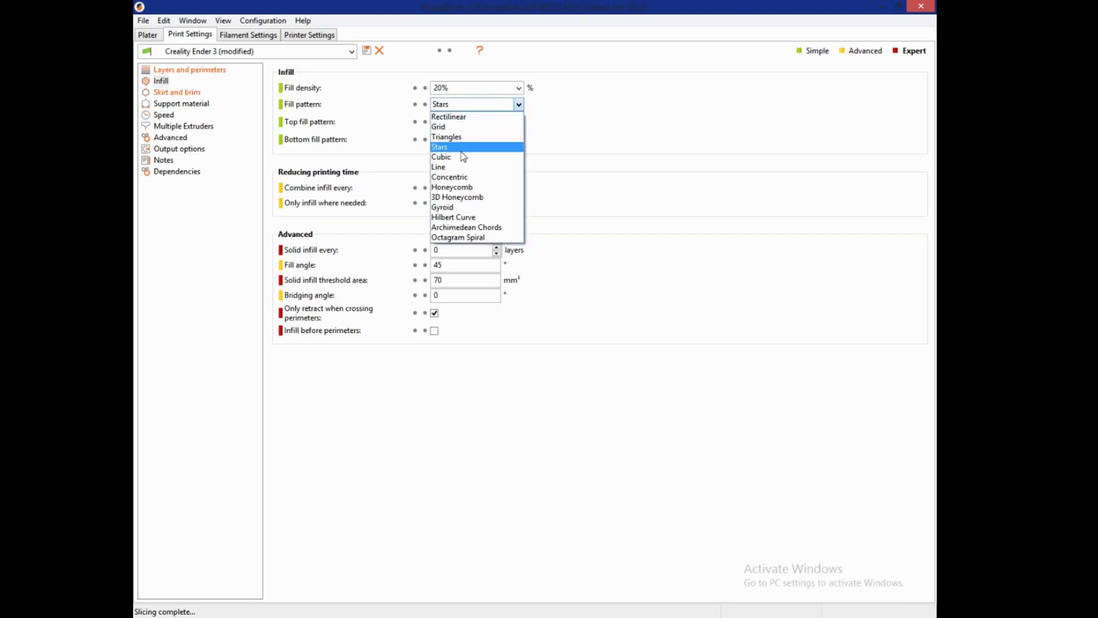
{"action": "left_click", "coordinate": [449, 208]}
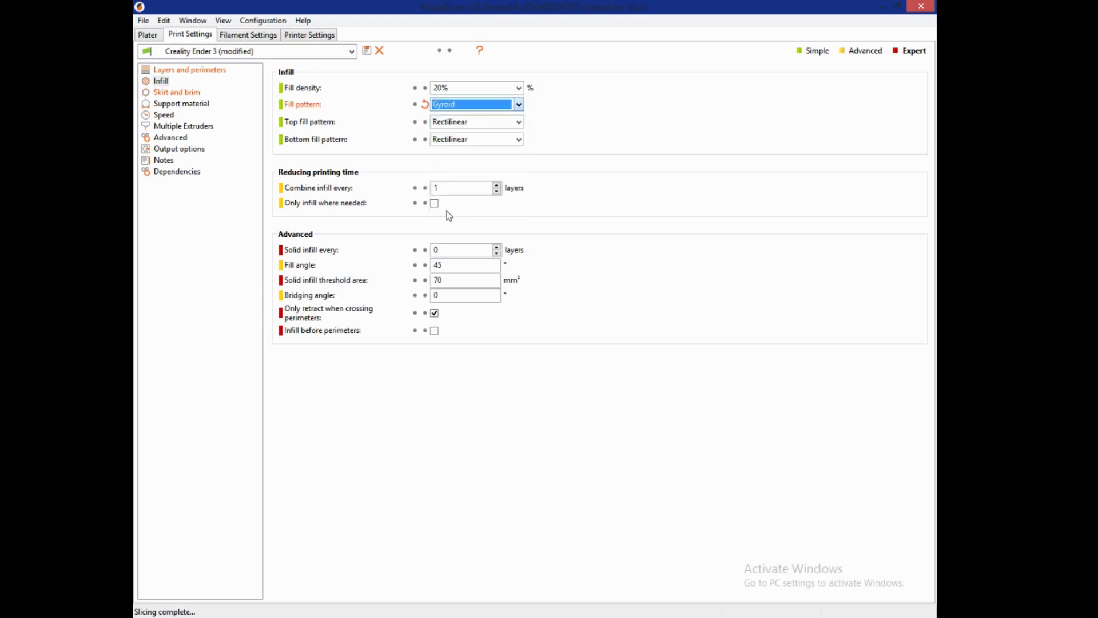
{"action": "left_click", "coordinate": [367, 50]}
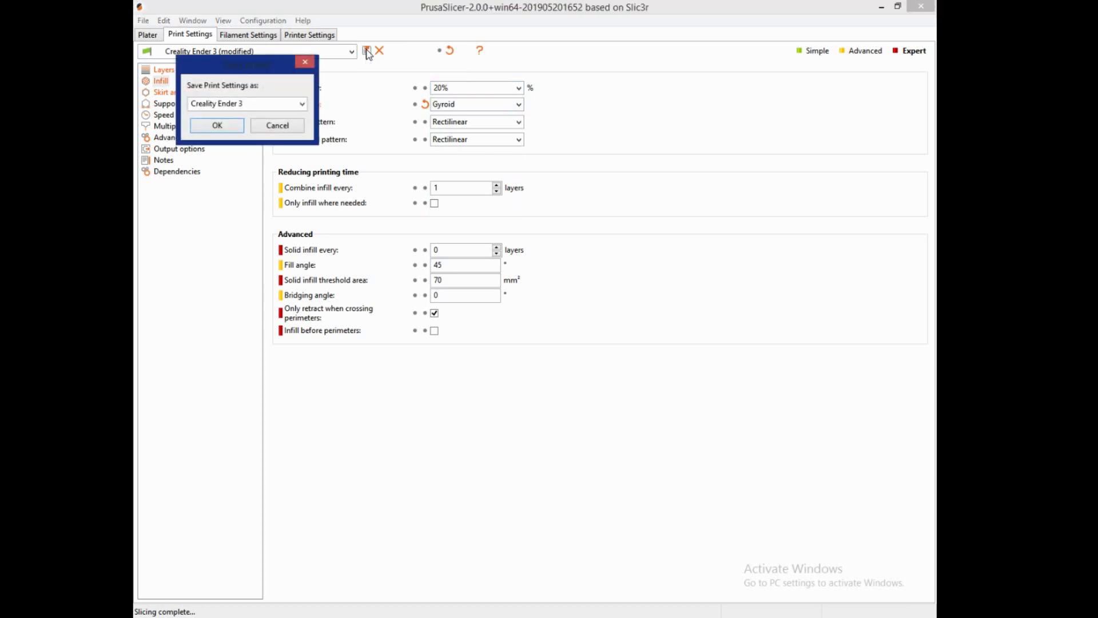
{"action": "left_click", "coordinate": [218, 126]}
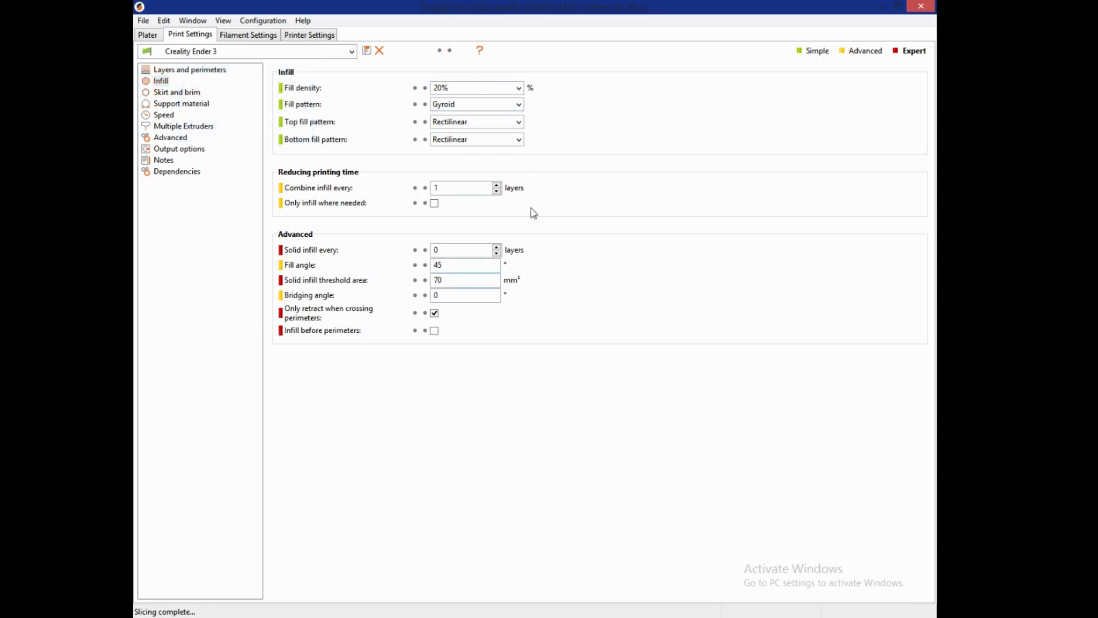
Step: Set the filament's cost to 26 money/kg and its density to 1.03 g/cm³
{"action": "left_click", "coordinate": [245, 36]}
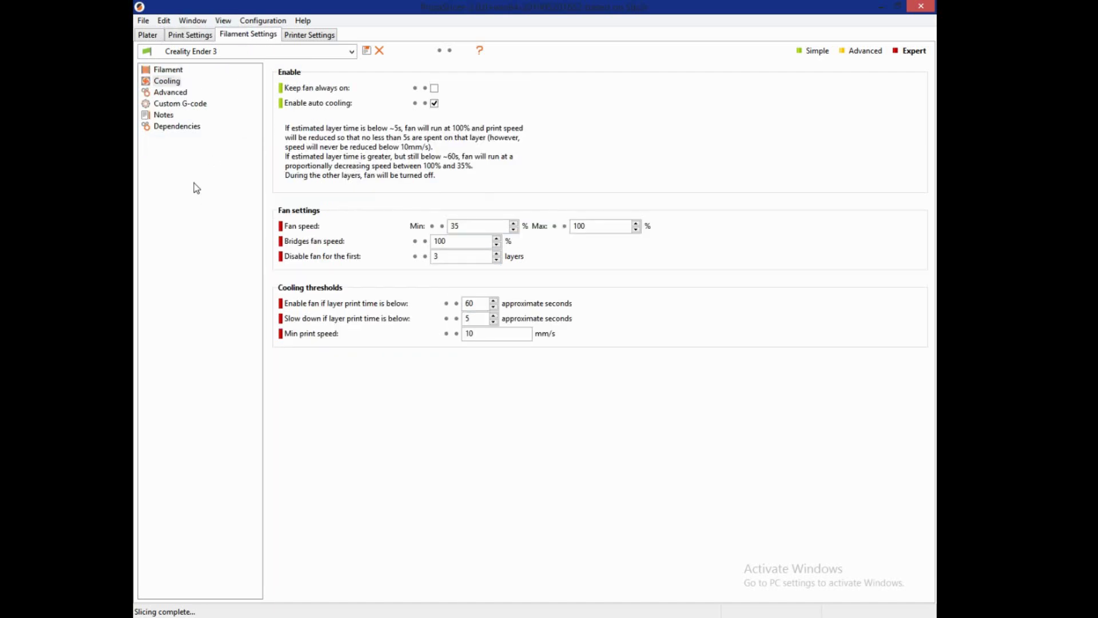
{"action": "left_click", "coordinate": [169, 70]}
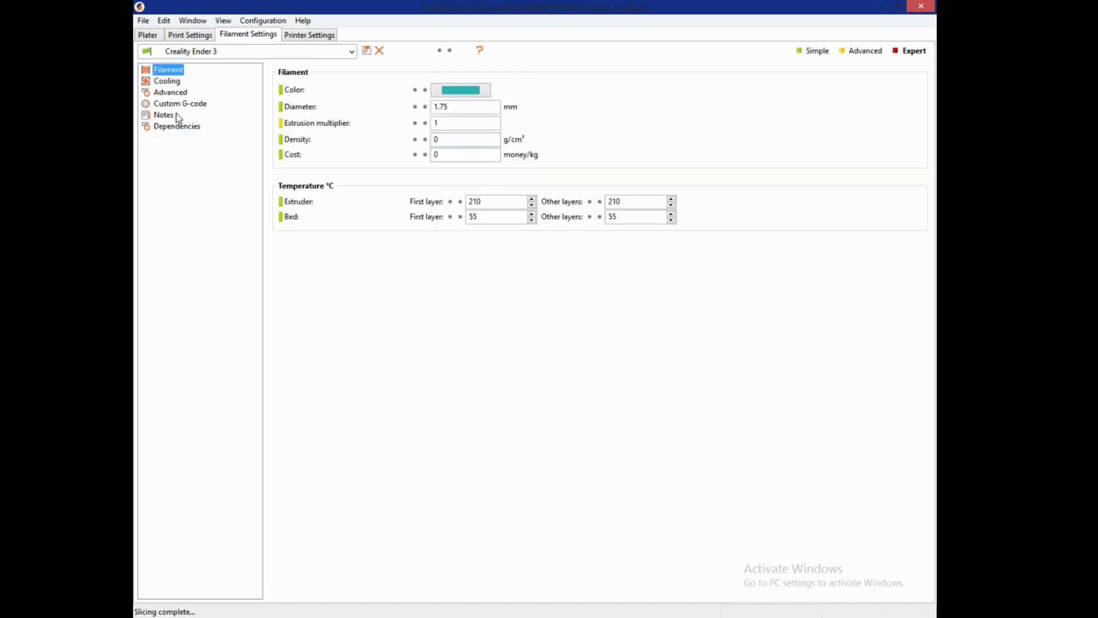
{"action": "left_click", "coordinate": [435, 155]}
{"action": "type", "text": "26"}
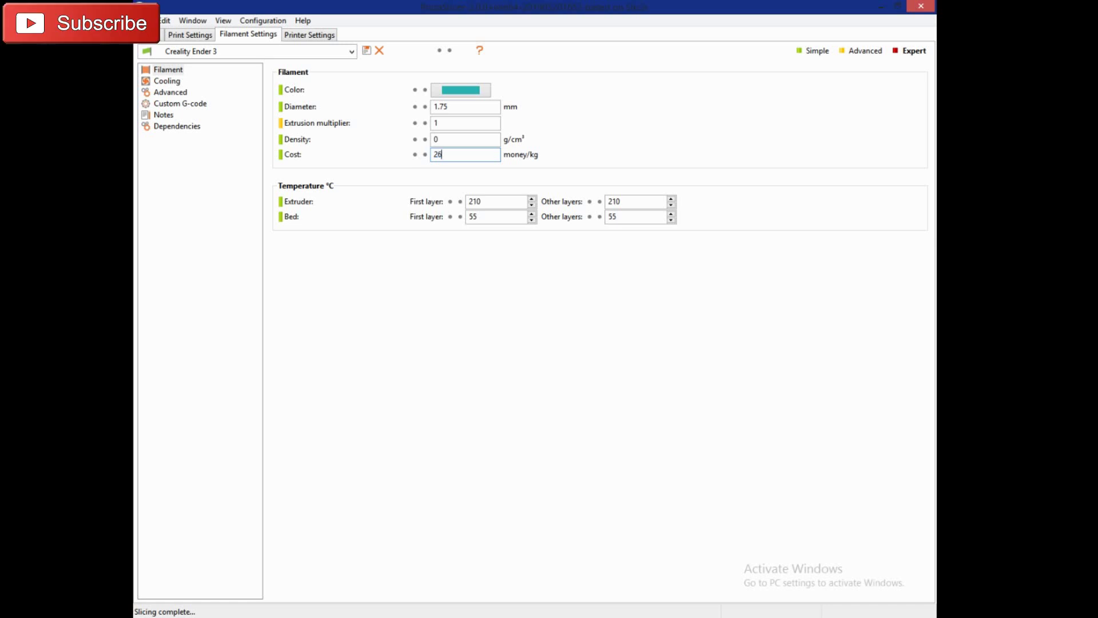
{"action": "left_click", "coordinate": [433, 138]}
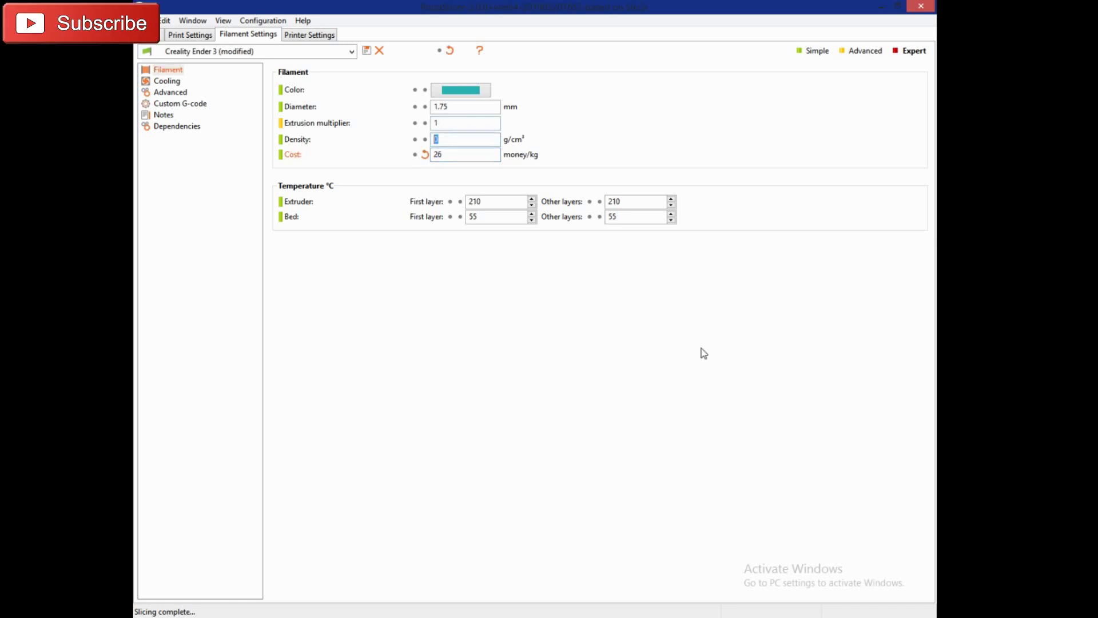
{"action": "type", "text": "1.03"}
{"action": "mouse_move", "coordinate": [471, 208]}
{"action": "mouse_move", "coordinate": [443, 122]}
Step: Check the filament's custom G-code and advanced settings, and save the filament settings as Creality Ender 3
{"action": "left_click", "coordinate": [171, 104]}
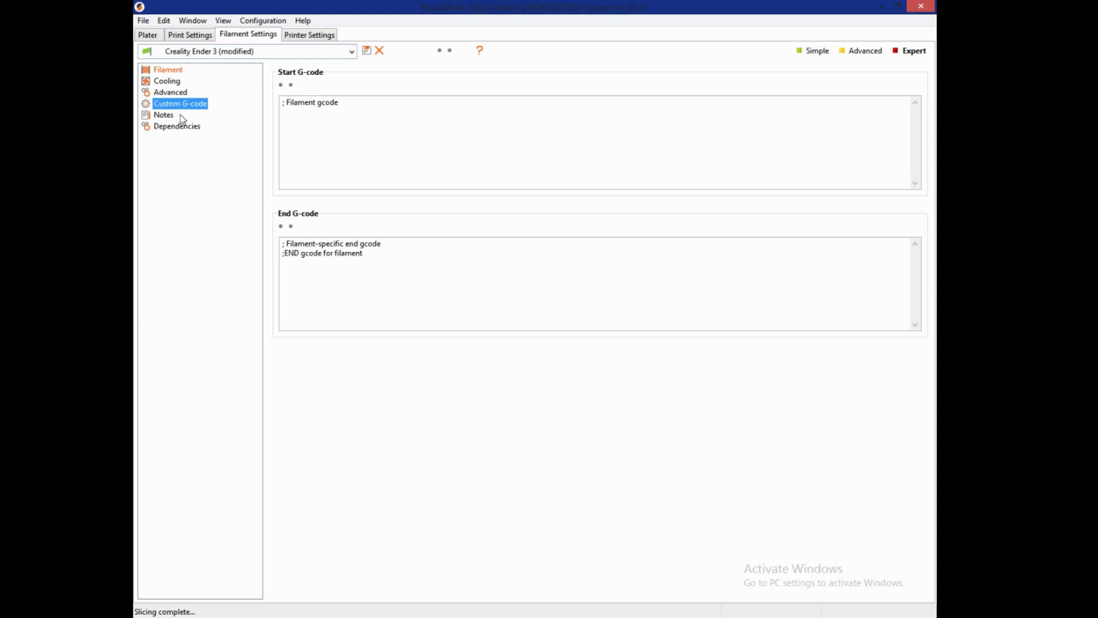
{"action": "left_click", "coordinate": [167, 92]}
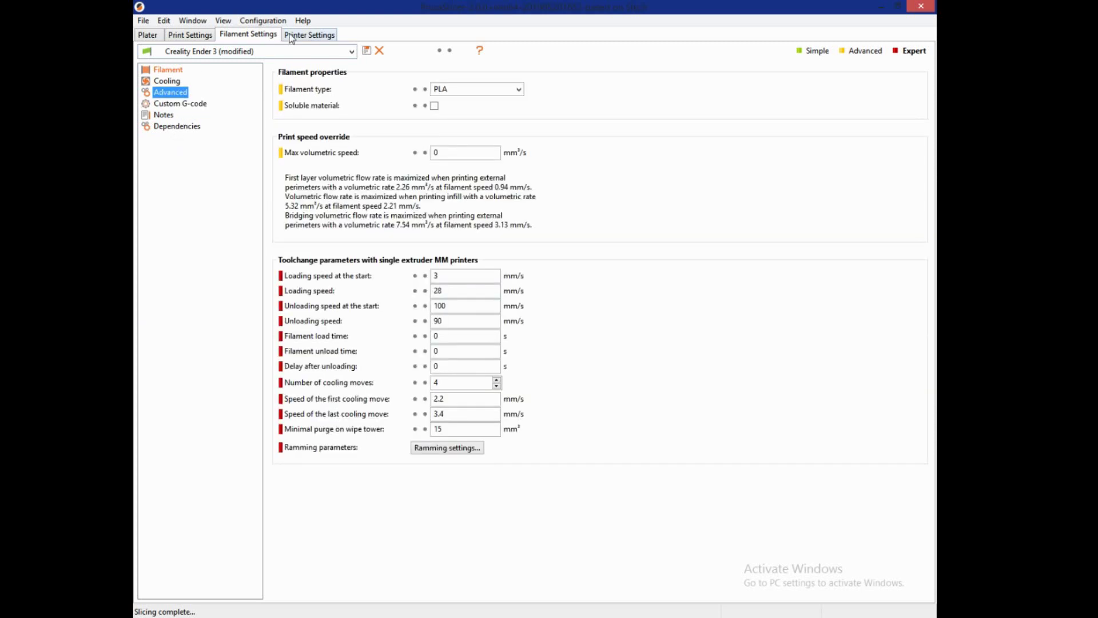
{"action": "left_click", "coordinate": [367, 51]}
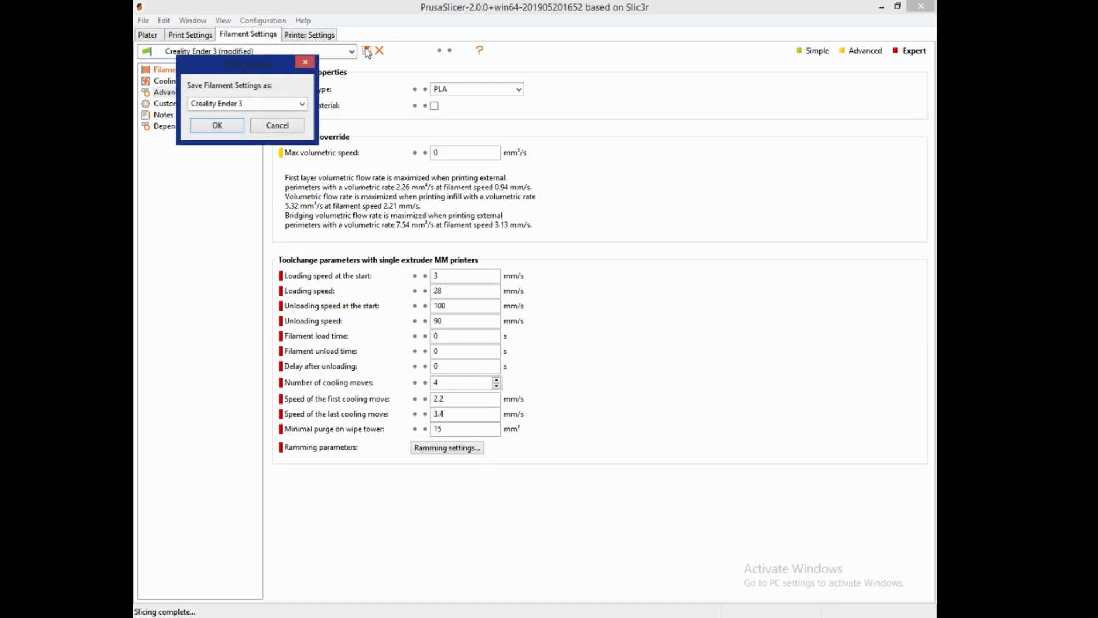
{"action": "left_click", "coordinate": [218, 127]}
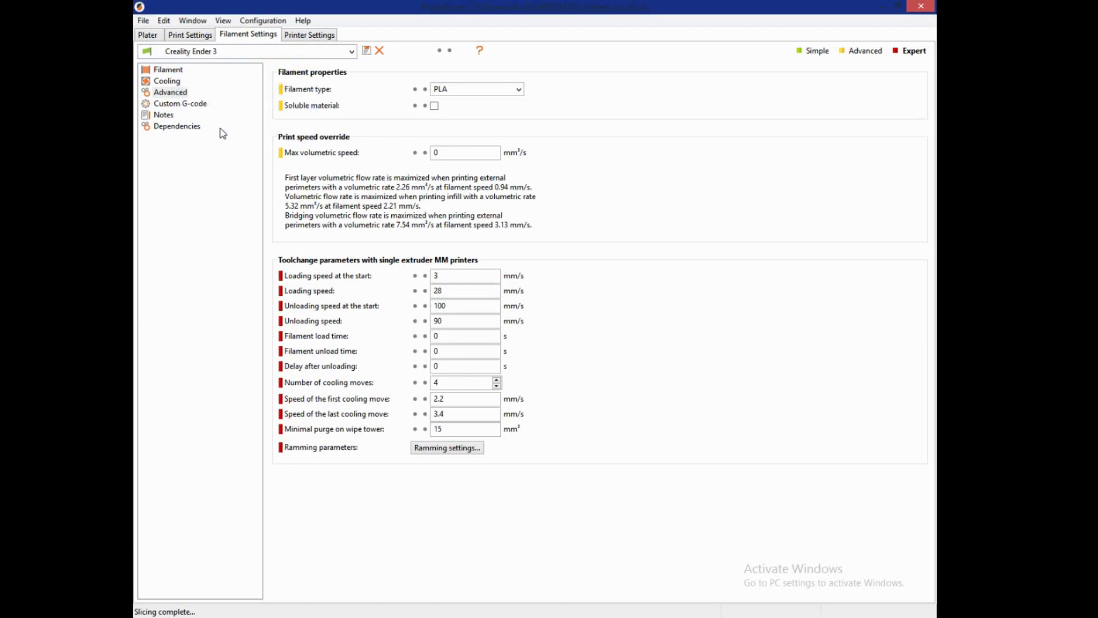
Step: Review the printer's custom G-code and machine limits, and set its maximum print height to 230 mm
{"action": "left_click", "coordinate": [312, 36]}
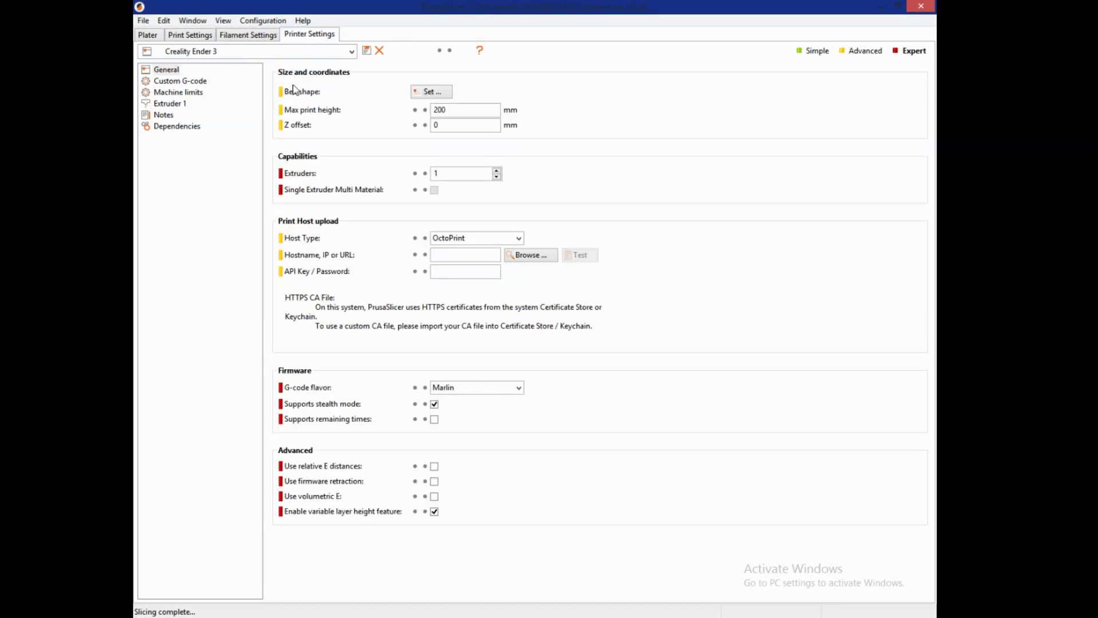
{"action": "left_click", "coordinate": [179, 82]}
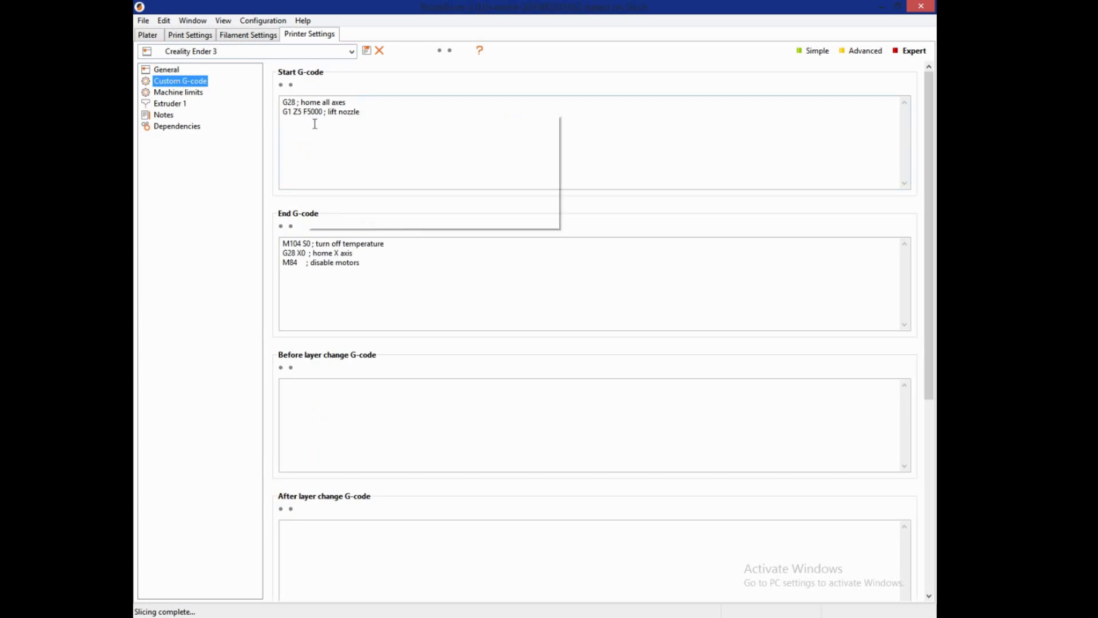
{"action": "mouse_move", "coordinate": [418, 279]}
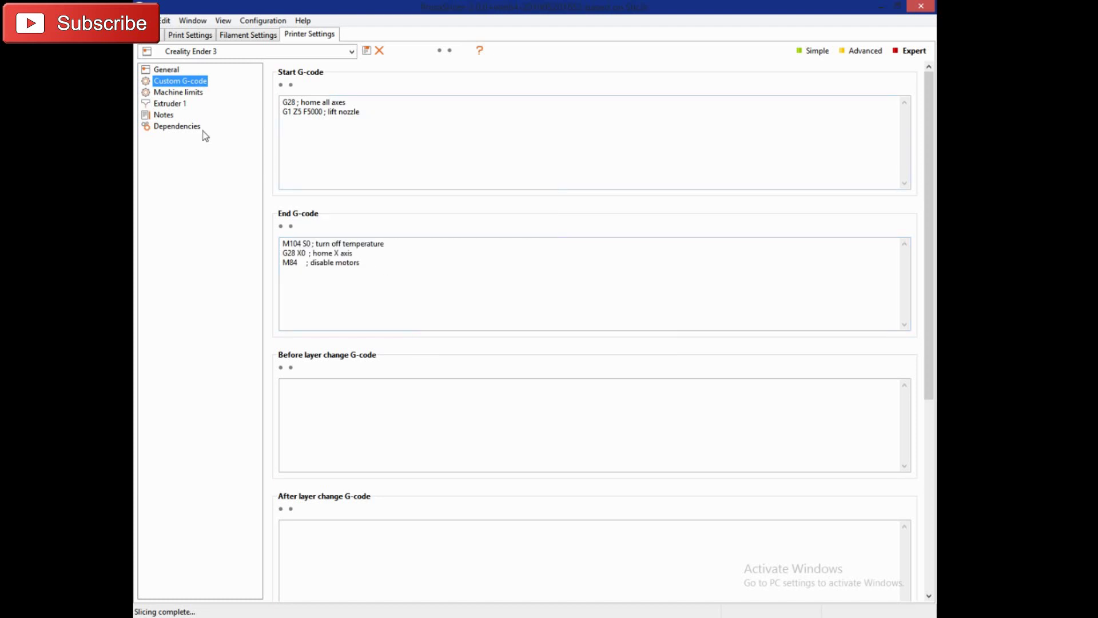
{"action": "left_click", "coordinate": [177, 92]}
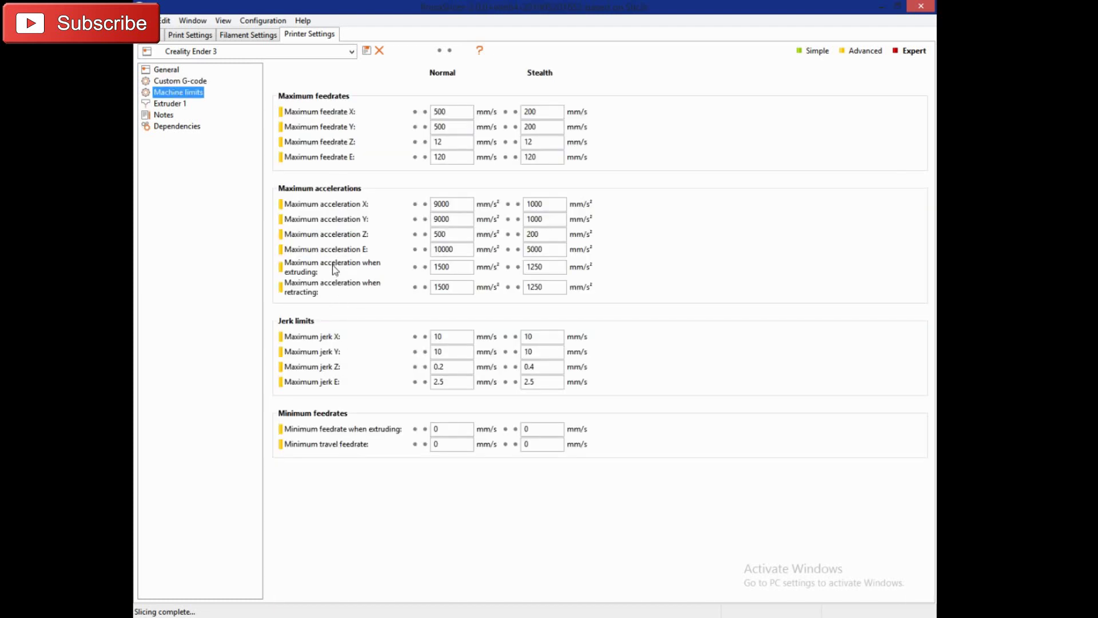
{"action": "left_click", "coordinate": [167, 69]}
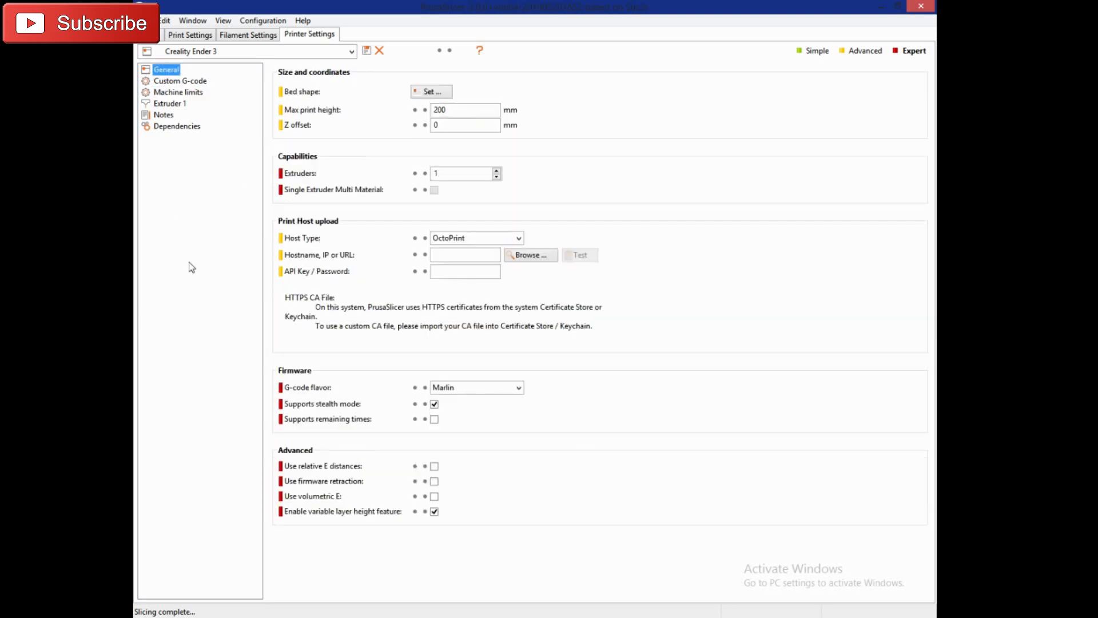
{"action": "left_click", "coordinate": [443, 110]}
{"action": "type", "text": "230"}
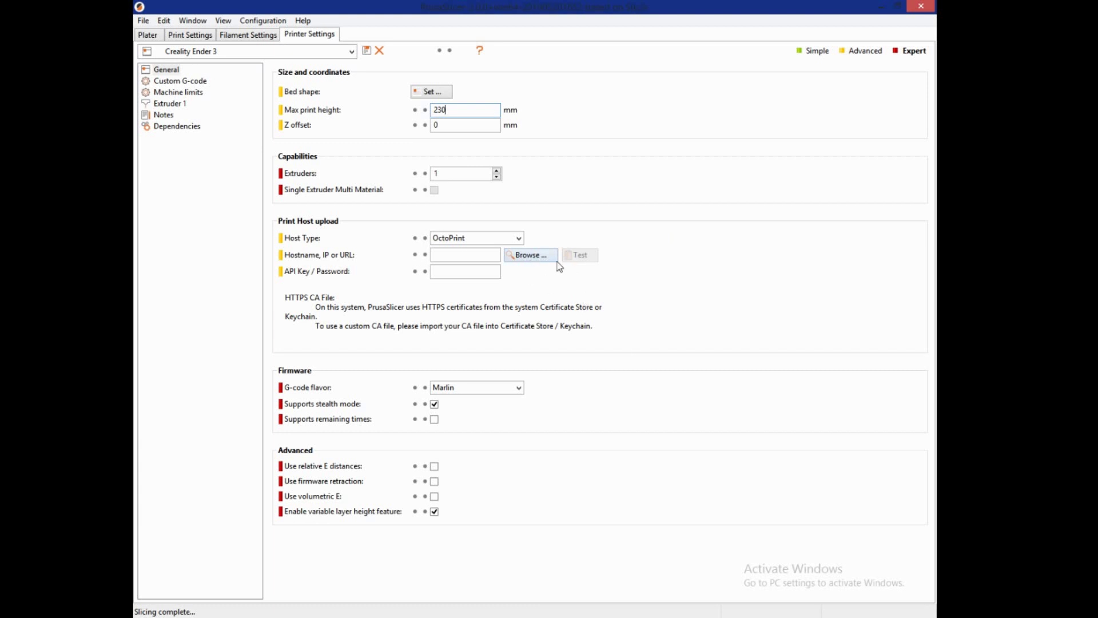
Step: Search the network for OctoPrint devices and choose the OctoZeroW.local instance as the print host
{"action": "left_click", "coordinate": [527, 256]}
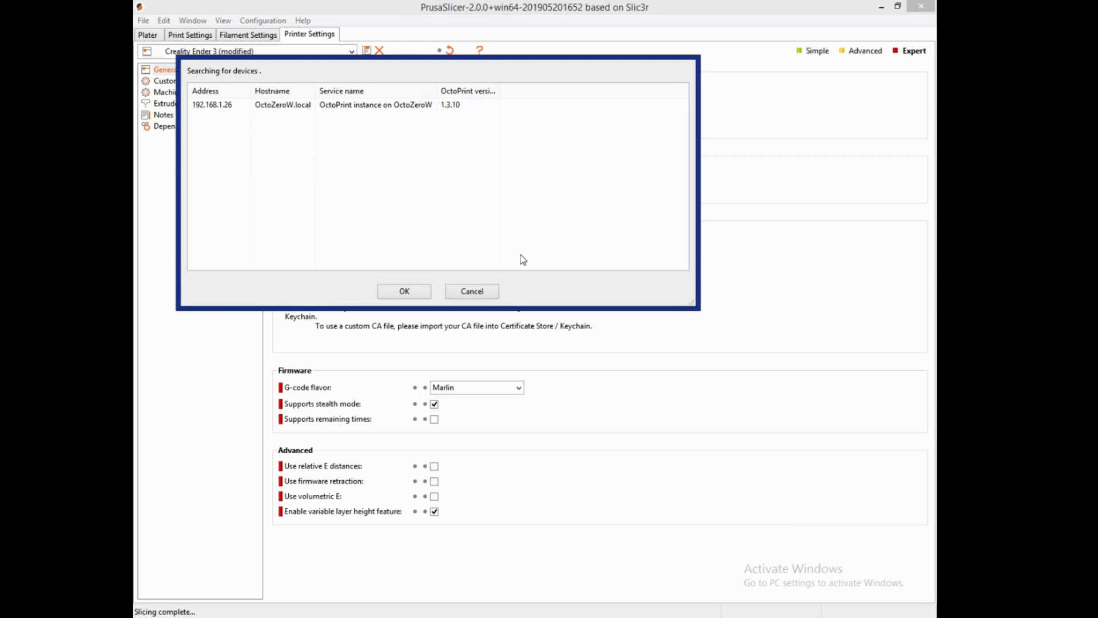
{"action": "left_click", "coordinate": [272, 105]}
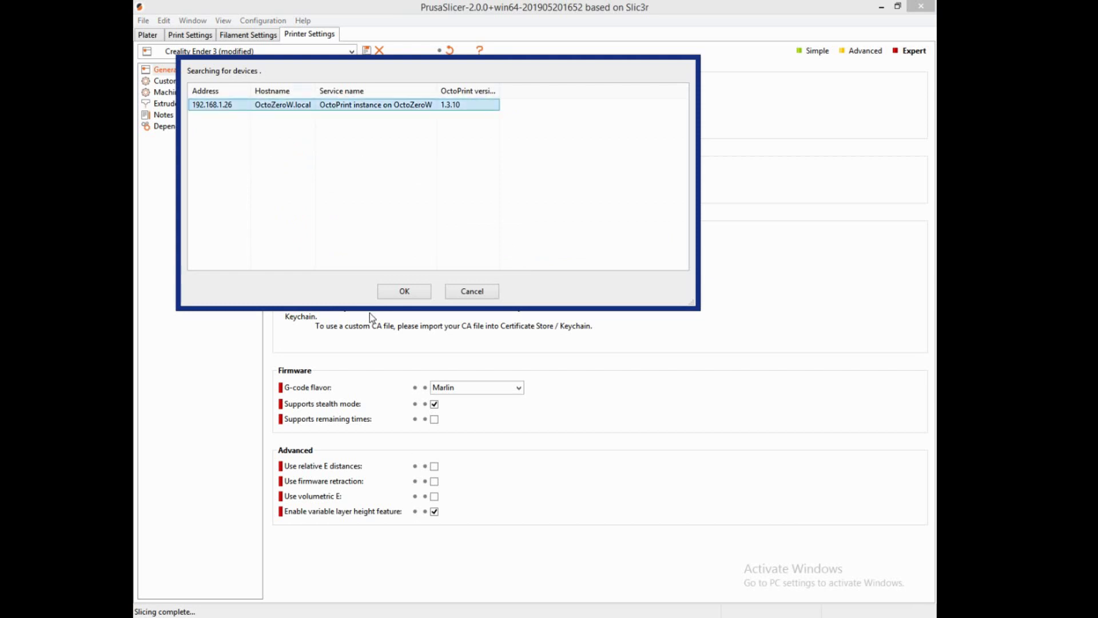
{"action": "left_click", "coordinate": [403, 292]}
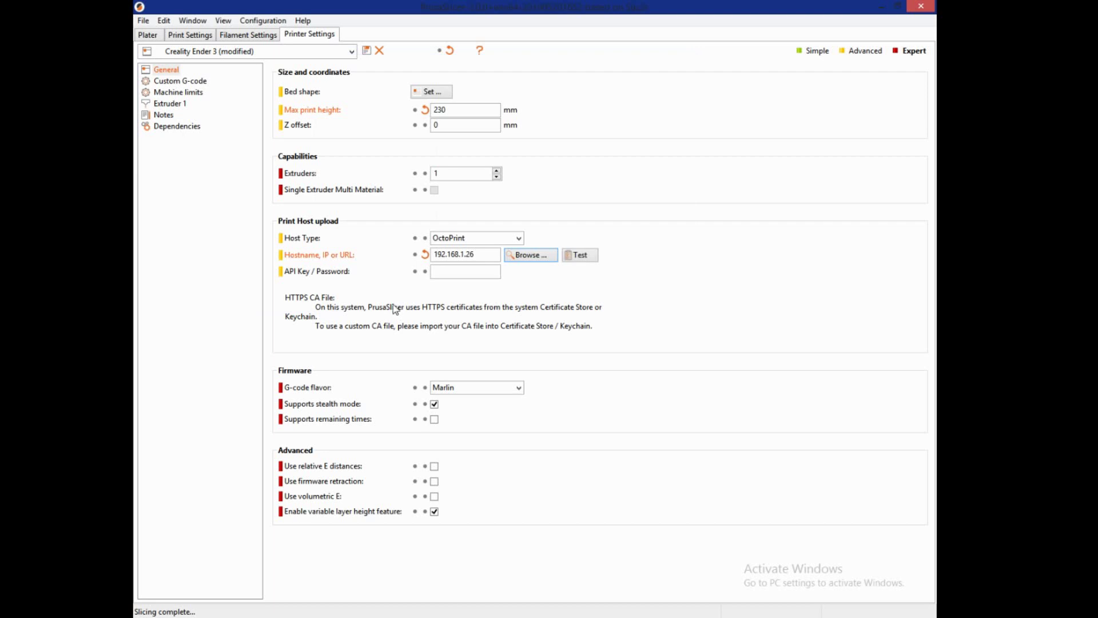
Step: Switch to OctoPrint in the browser and open its API settings to obtain the API key for the print host
{"action": "mouse_move", "coordinate": [335, 274]}
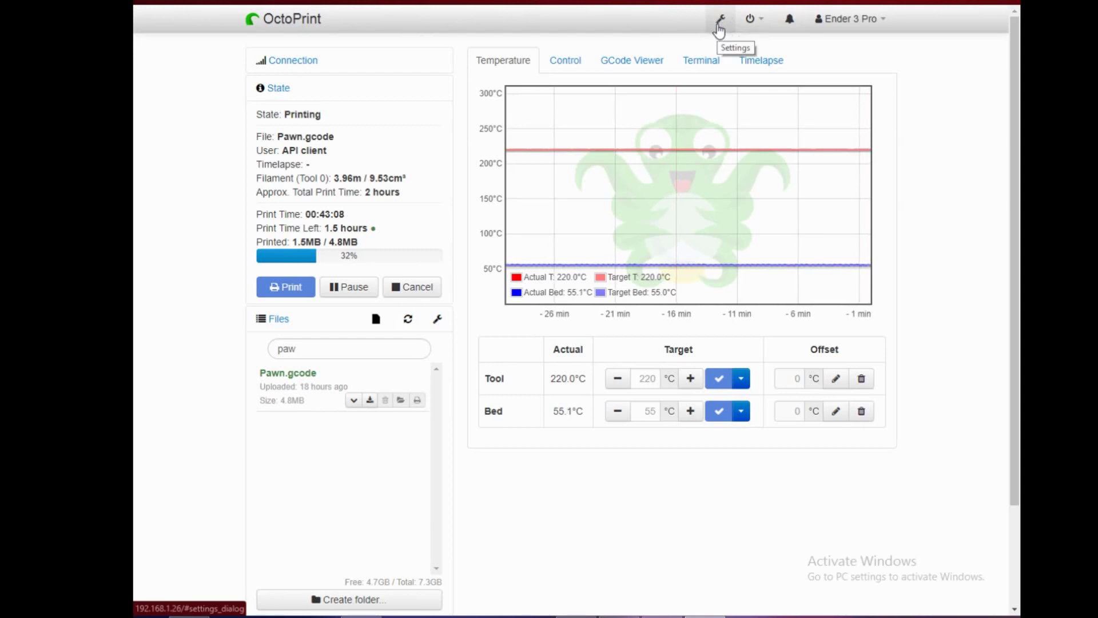
{"action": "left_click", "coordinate": [718, 26]}
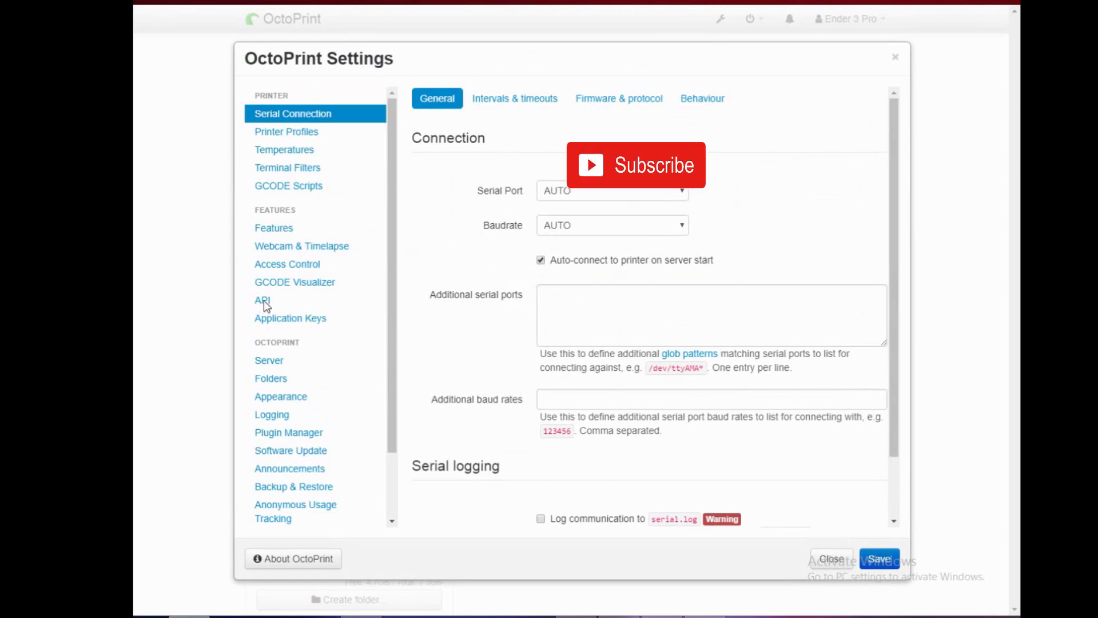
{"action": "left_click", "coordinate": [263, 300]}
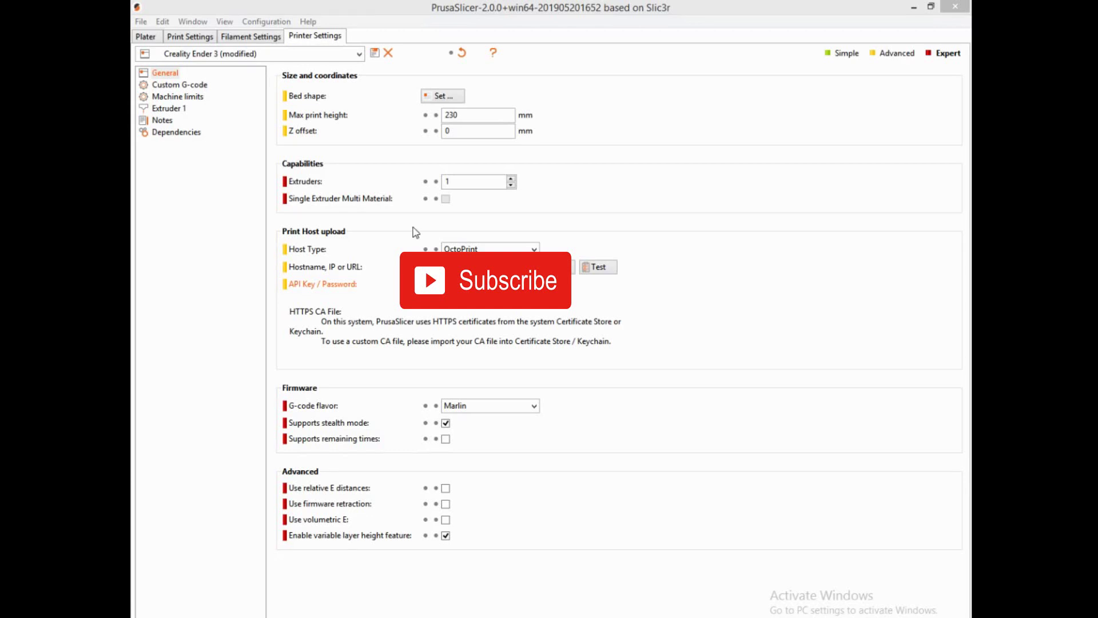
Step: Test the OctoPrint print host connection, dismiss the result and return to the plater view
{"action": "left_click", "coordinate": [593, 268]}
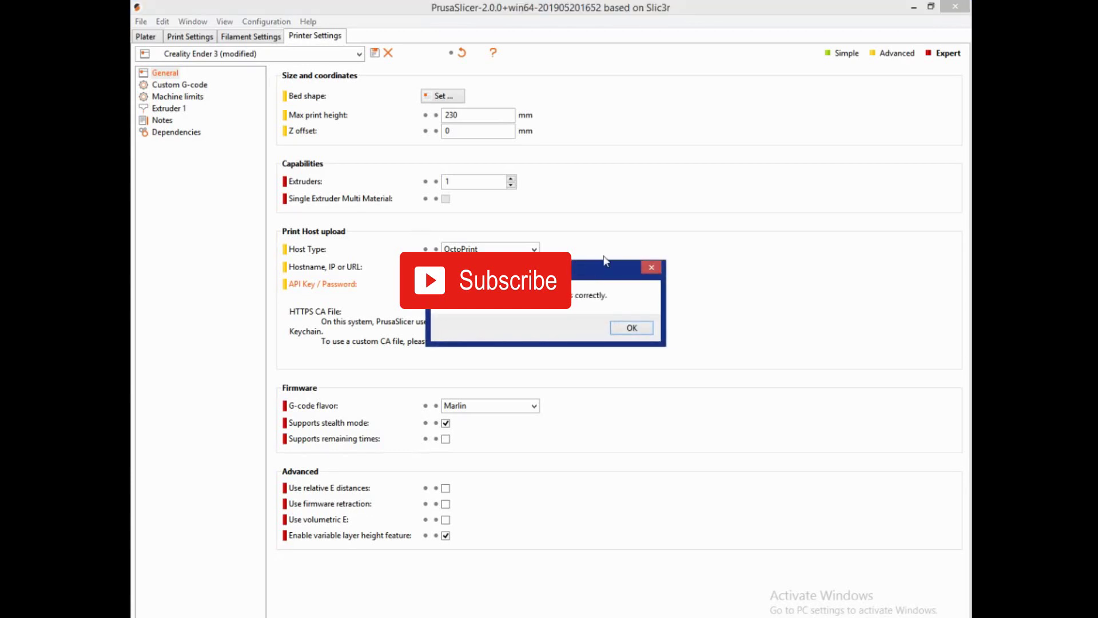
{"action": "left_click", "coordinate": [631, 329]}
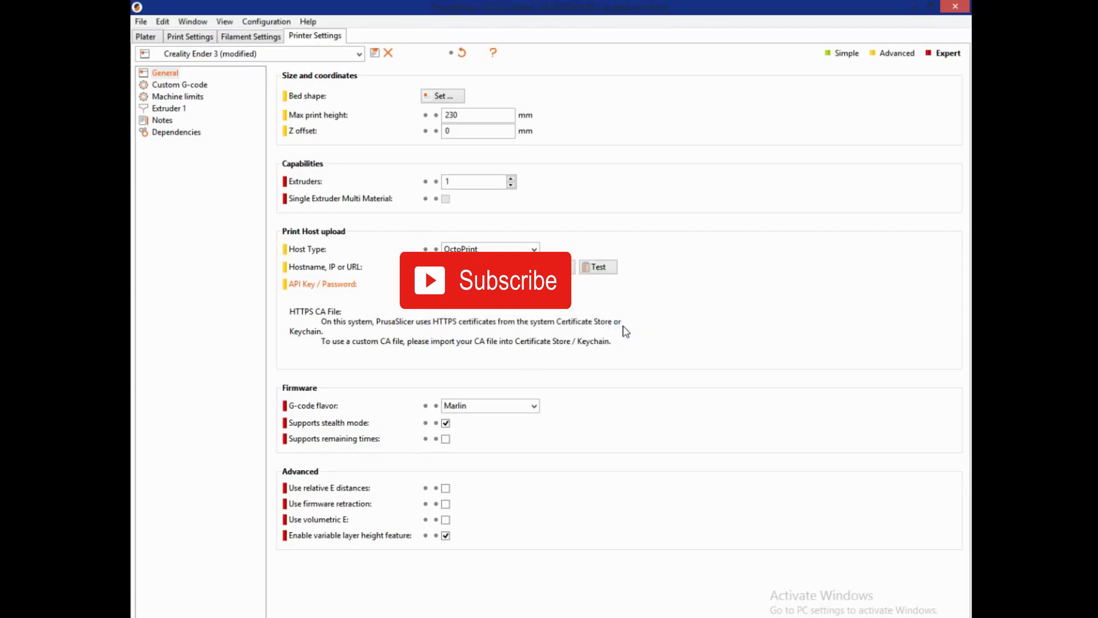
{"action": "left_click", "coordinate": [145, 36]}
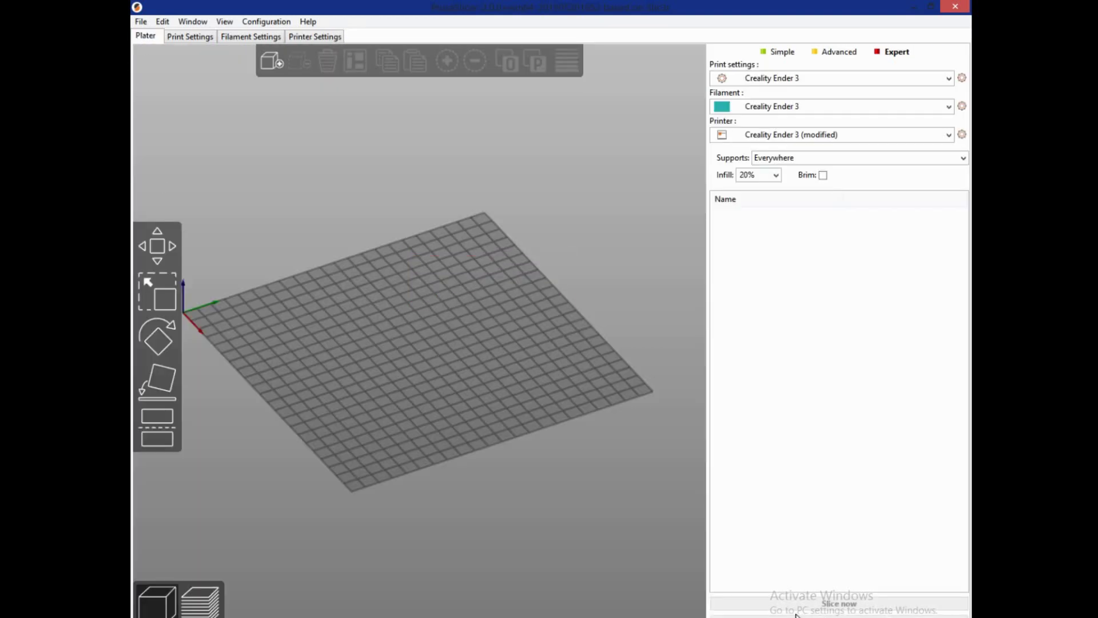